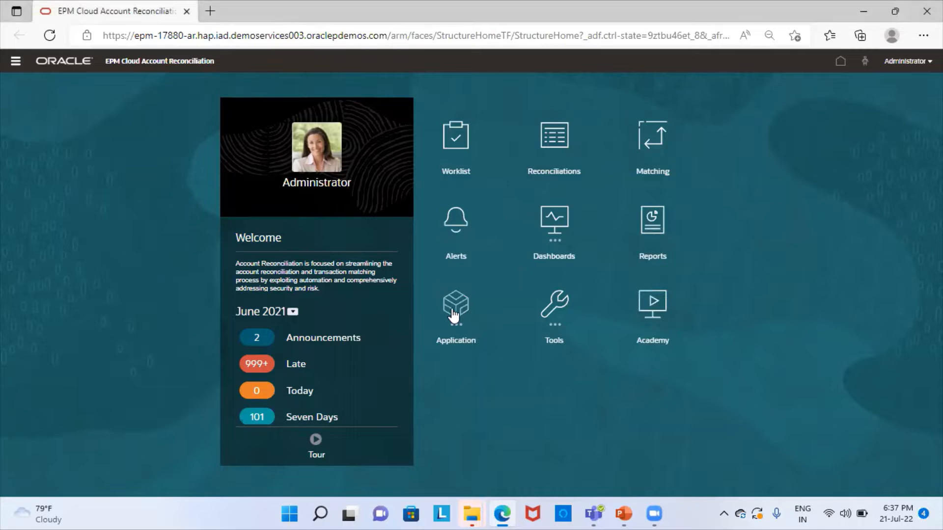
- Open the Zero Balance Accounts format for editing from the application's Formats configuration
click(641, 388)
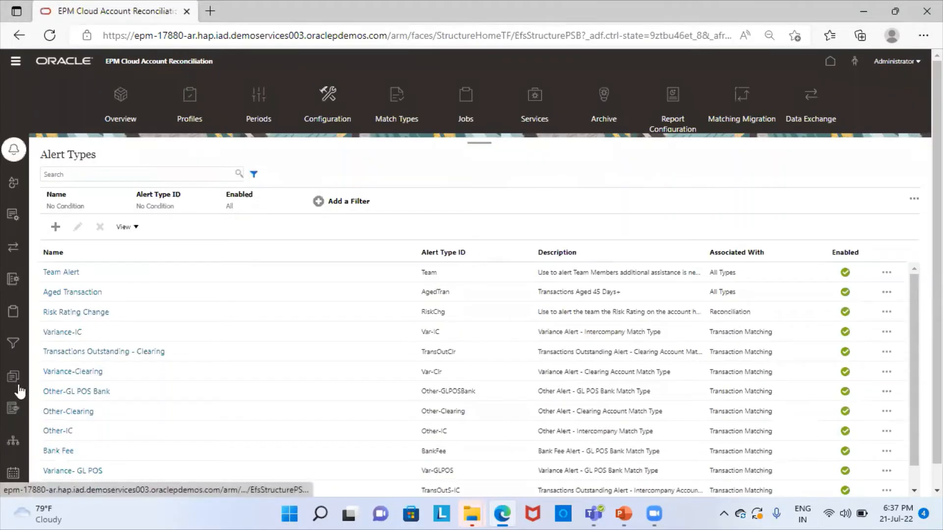
click(17, 377)
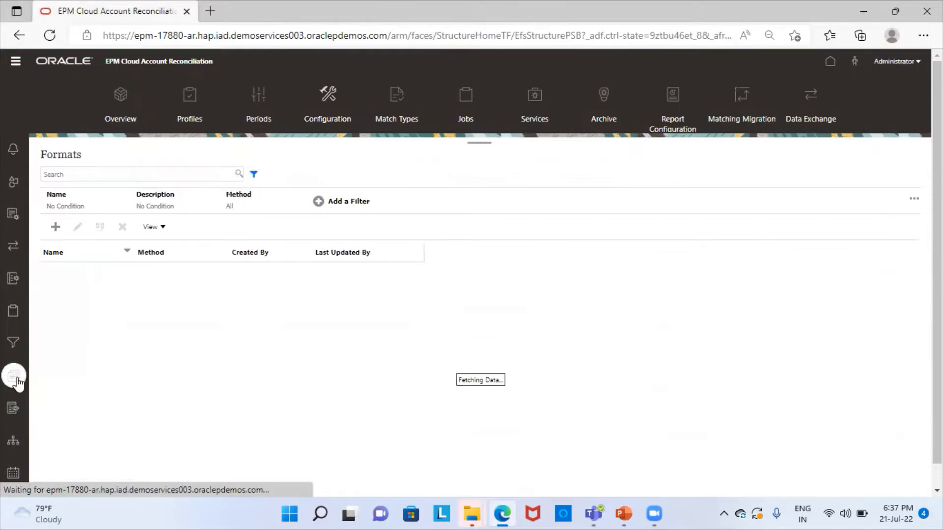
scroll(147, 430, down, 3)
scroll(148, 393, down, 2)
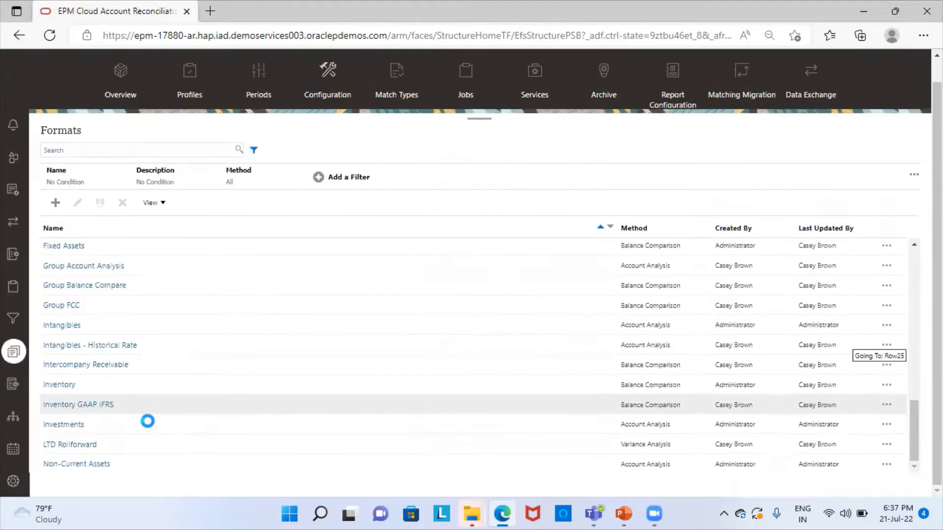
scroll(148, 425, down, 10)
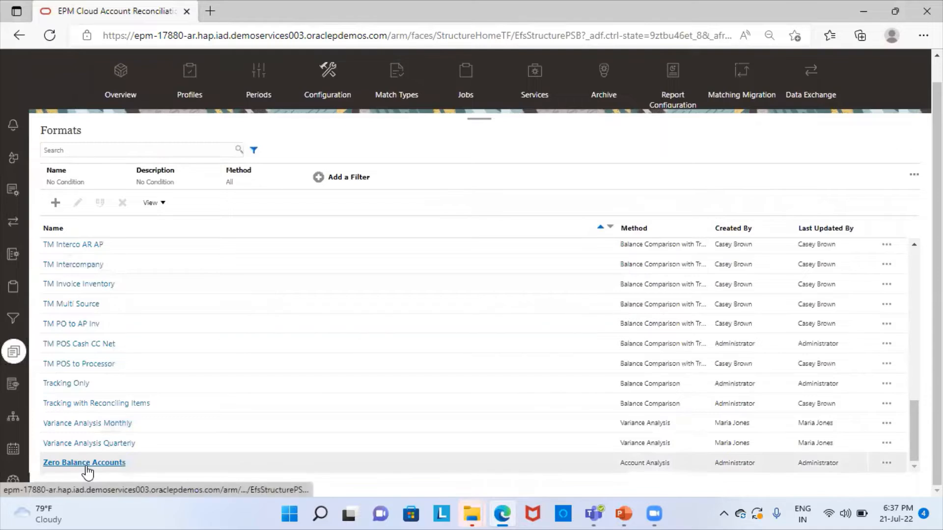
click(85, 463)
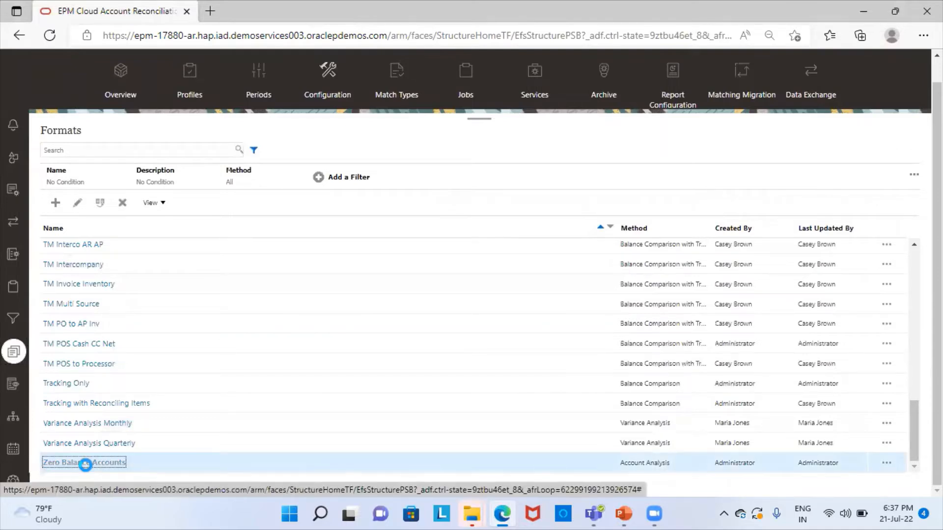
click(85, 463)
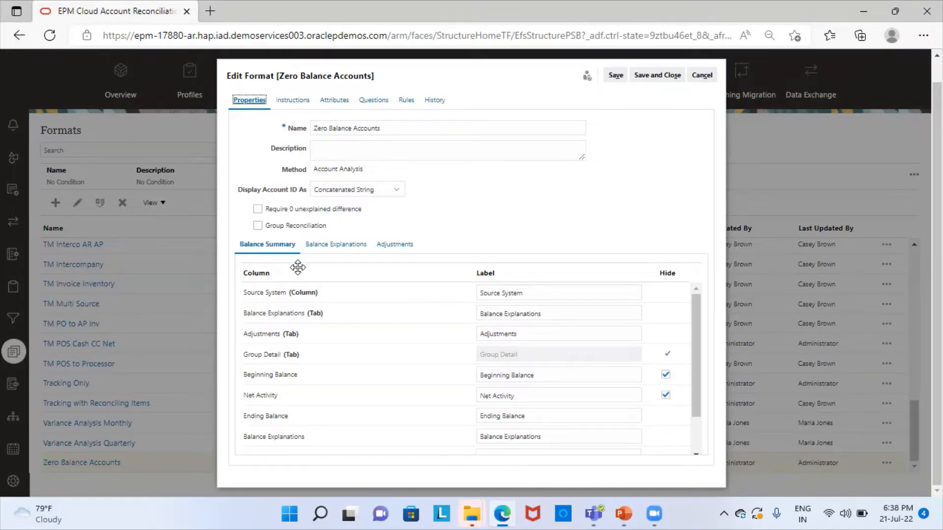
- Review the transaction detail attributes under Balance Explanations and Adjustments, and close the Zero Balance Accounts format without saving
click(342, 247)
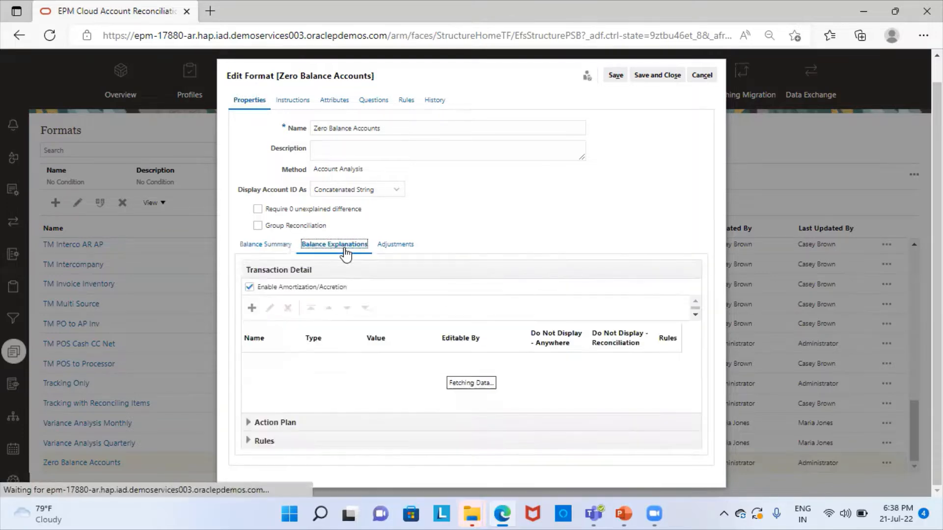
scroll(317, 365, down, 1)
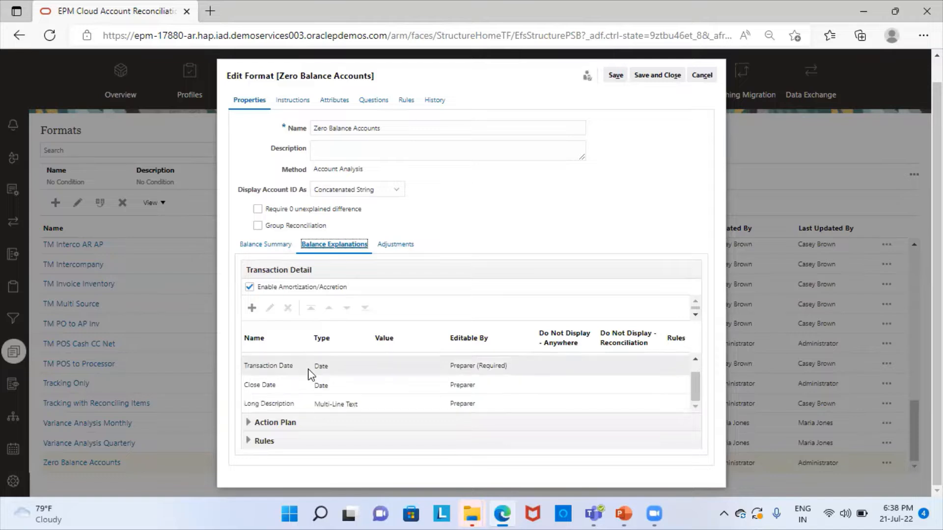
scroll(332, 390, up, 2)
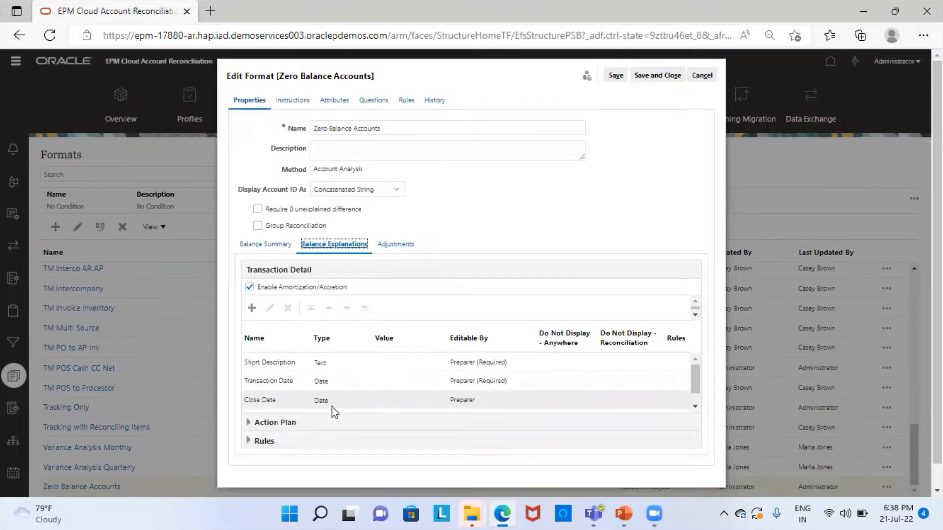
click(400, 245)
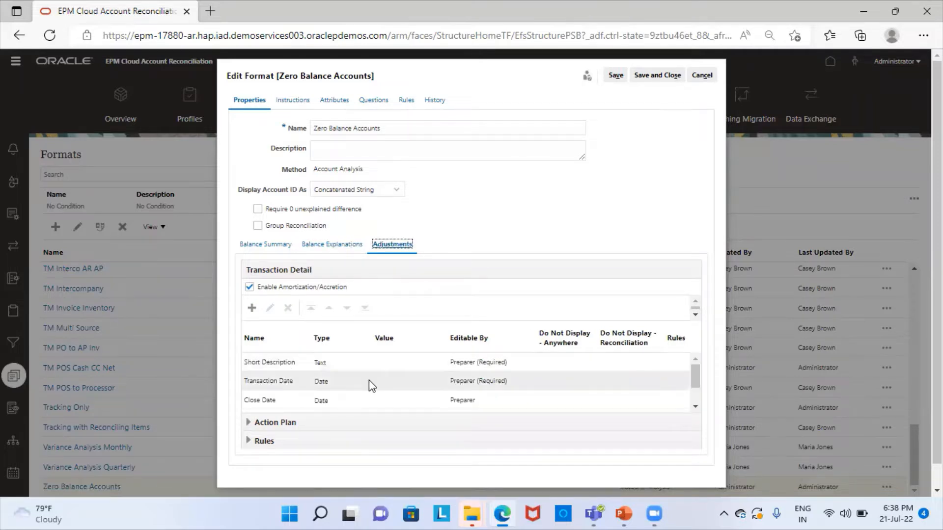
scroll(369, 381, down, 2)
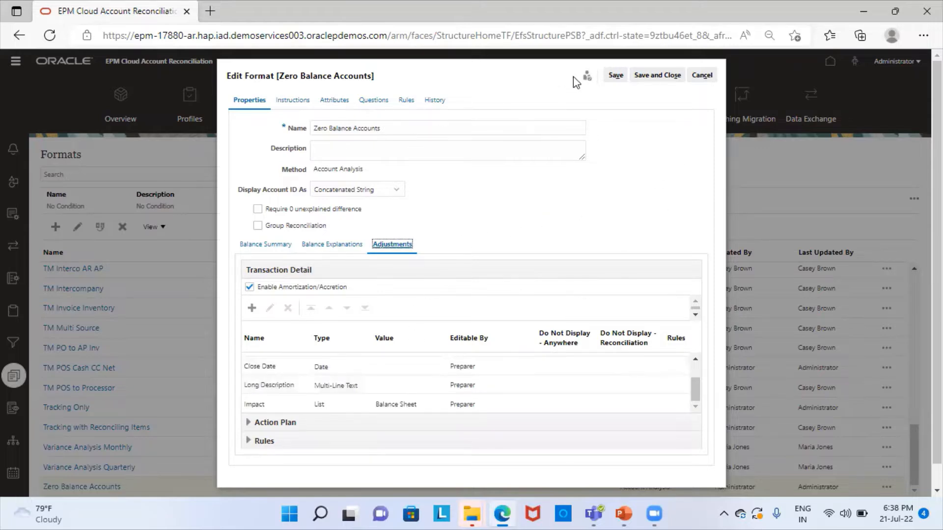
click(702, 75)
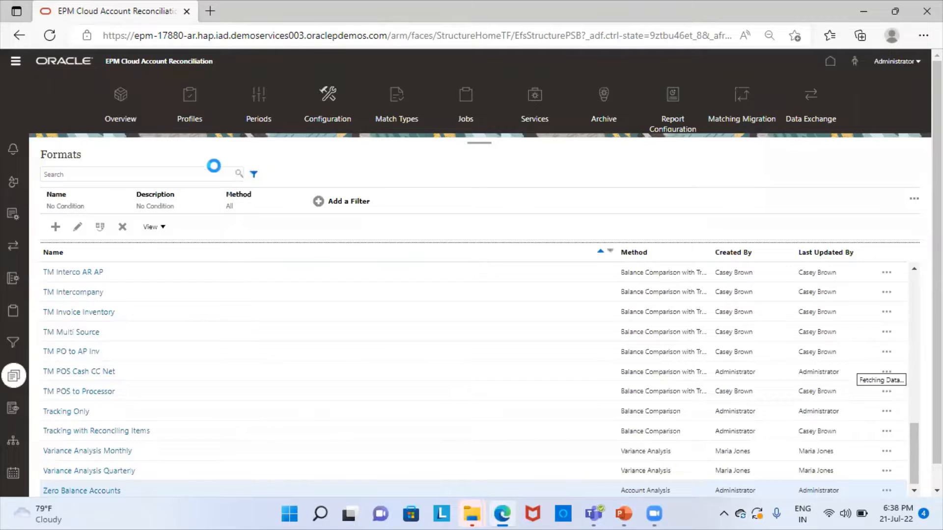
- Create a new reconciliation profile with company segment 303 and account segment AUINV as its Account ID
click(196, 112)
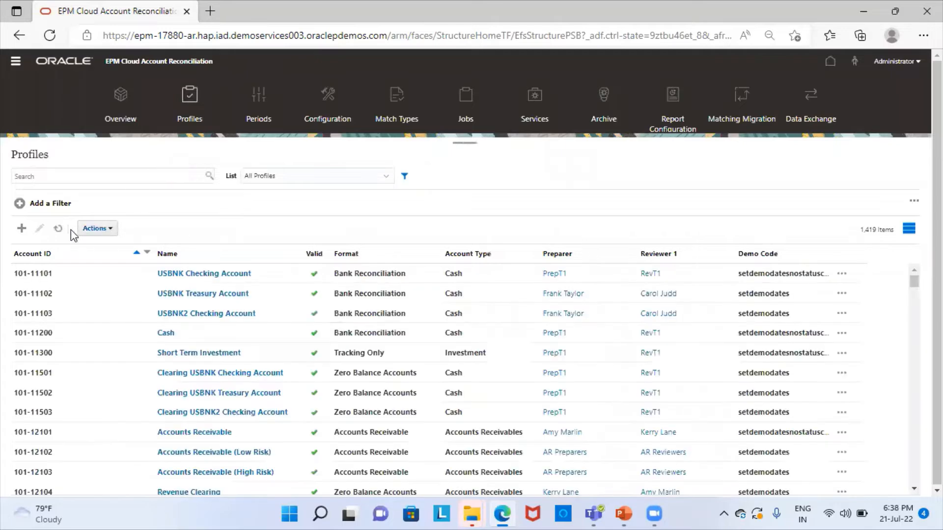
click(20, 231)
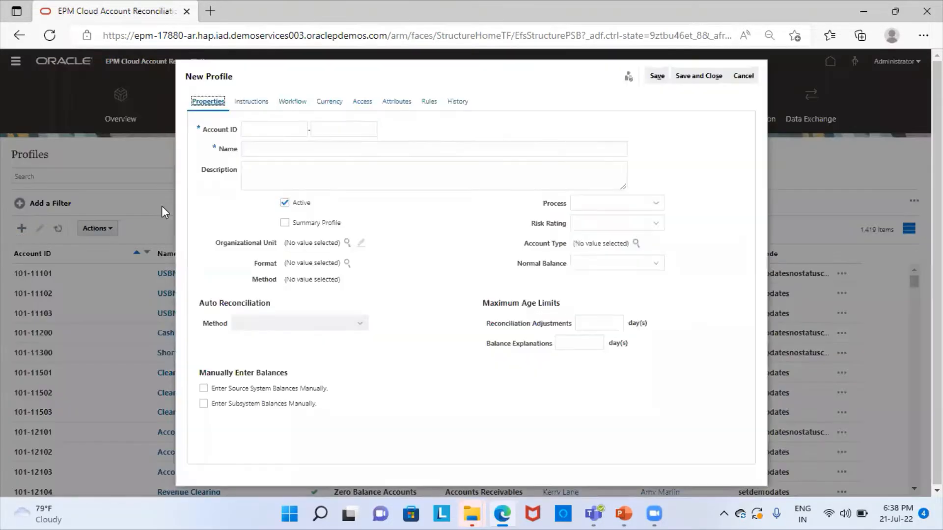
click(270, 129)
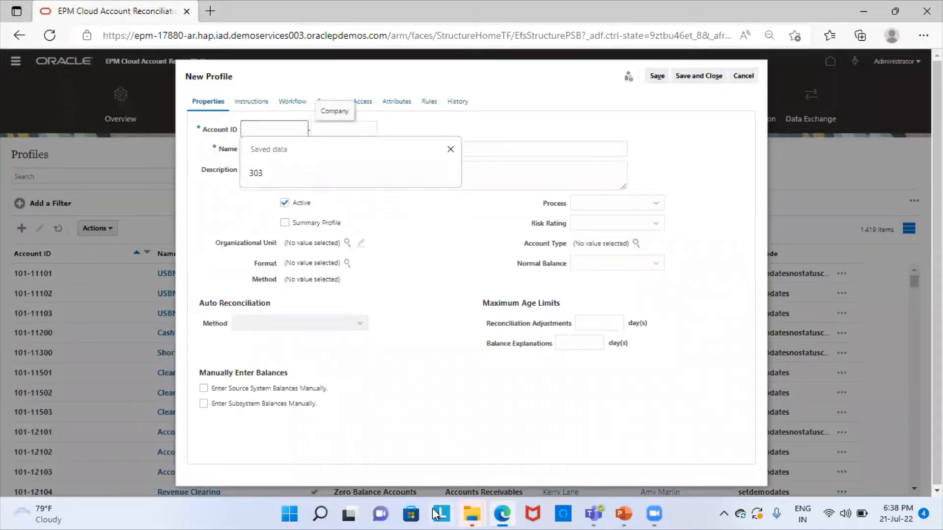
text(303)
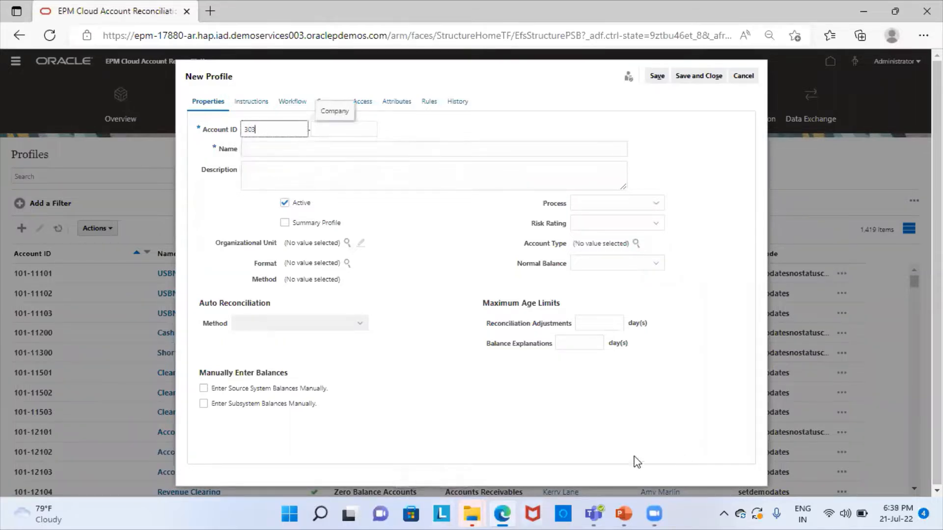
click(352, 126)
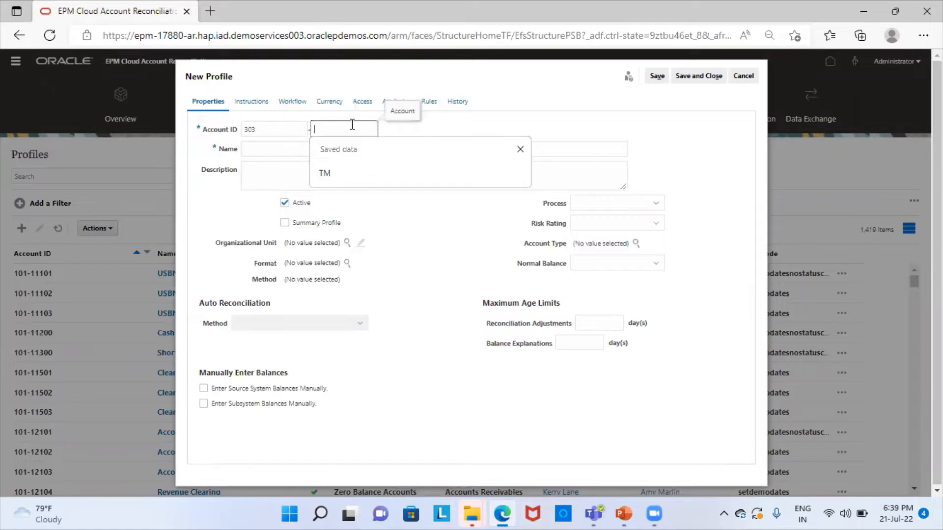
key(Caps_Lock)
text(AUIN)
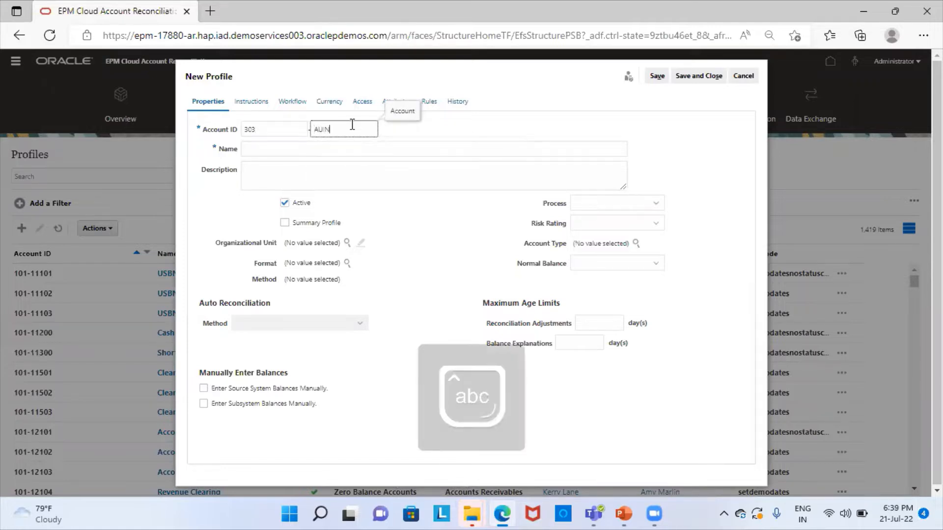
text(V)
- Name the new profile "Auto Invoice clearing (suspense)"
click(334, 151)
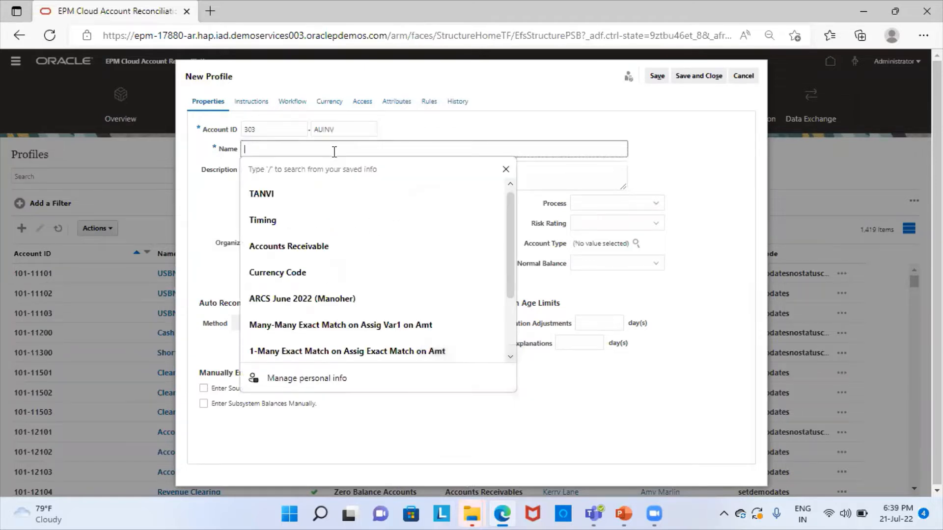
text(Aut)
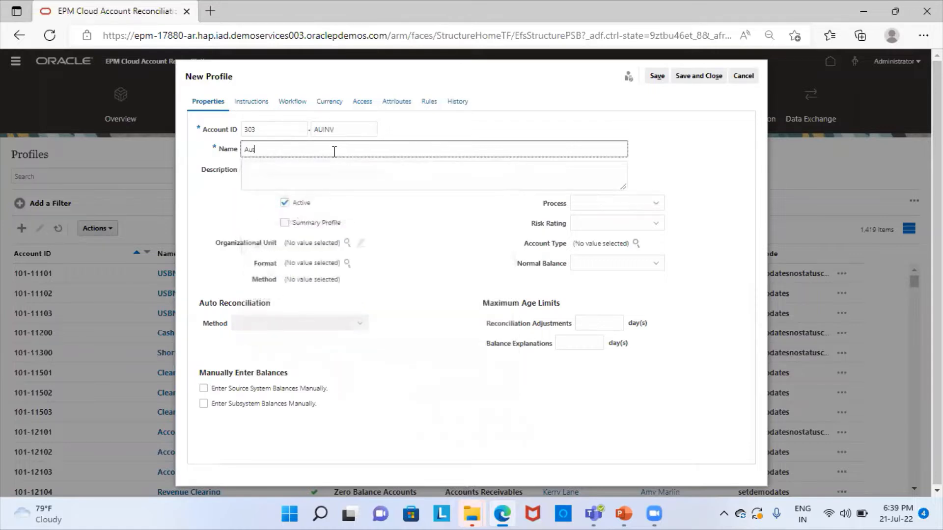
text(o Invoice clearing (su)
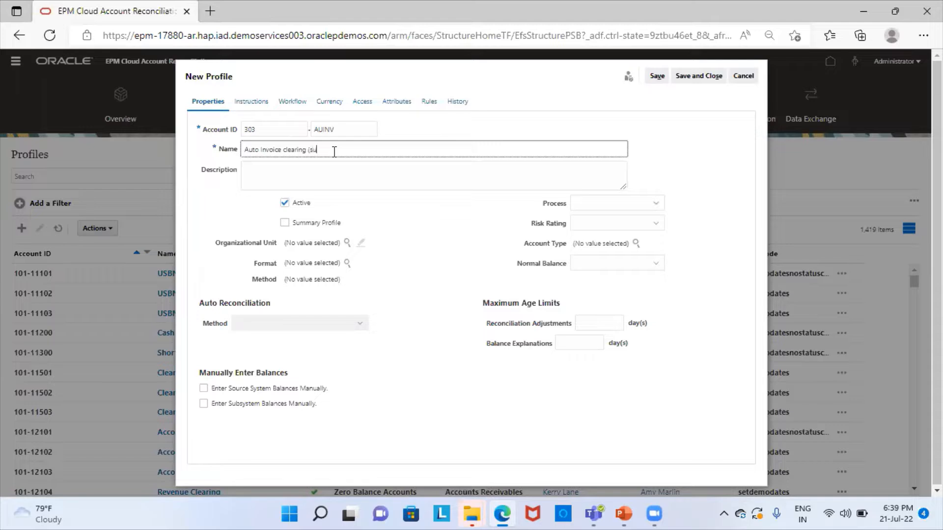
text(spense))
- Begin the profile description with "If there is a difference between the revenue and P*Q amounts then reconciliation"
click(384, 177)
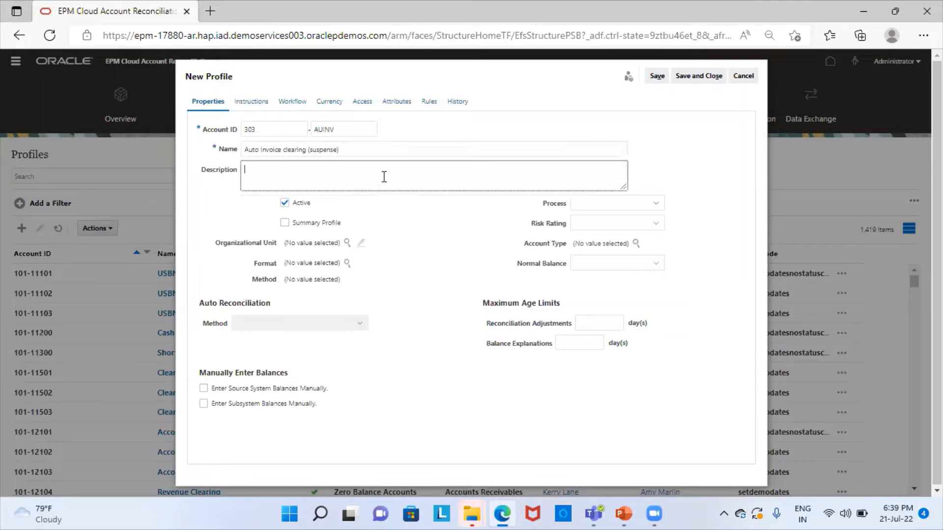
text(If there is a difference between the revenue)
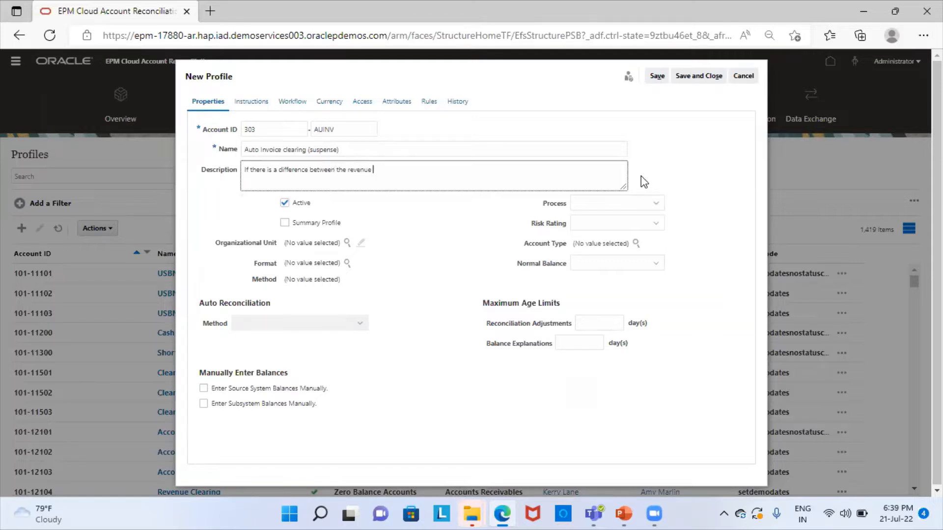
text( and)
text( P)
text(&L)
text( amo)
text(unts)
text( then rec)
text(onci)
text(liation)
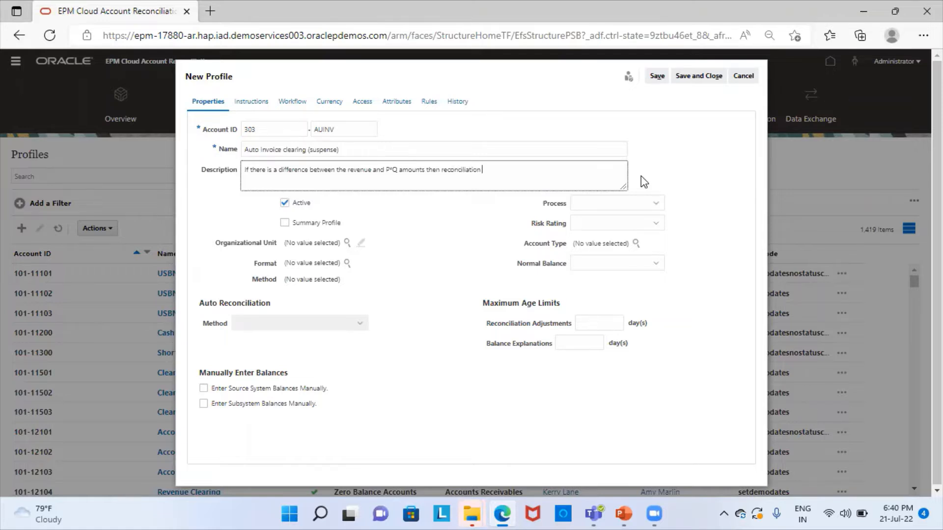
- Complete the profile description with "of this account shall be done as to provide a reasonable explanation to this amount."
text( of this account shall be done as to provide)
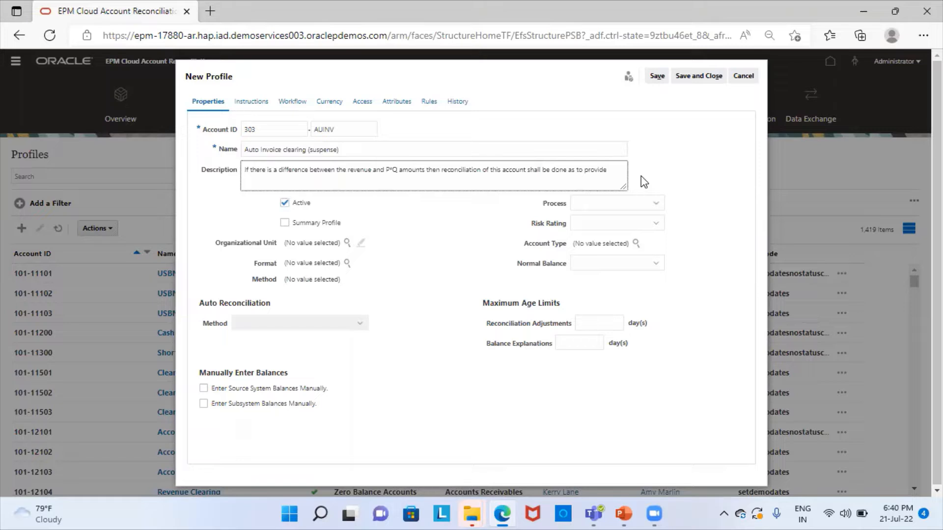
text( a)
text( reasonable)
text( expla)
text(nation)
text( th)
key(BackSpace)
text(o this amount.)
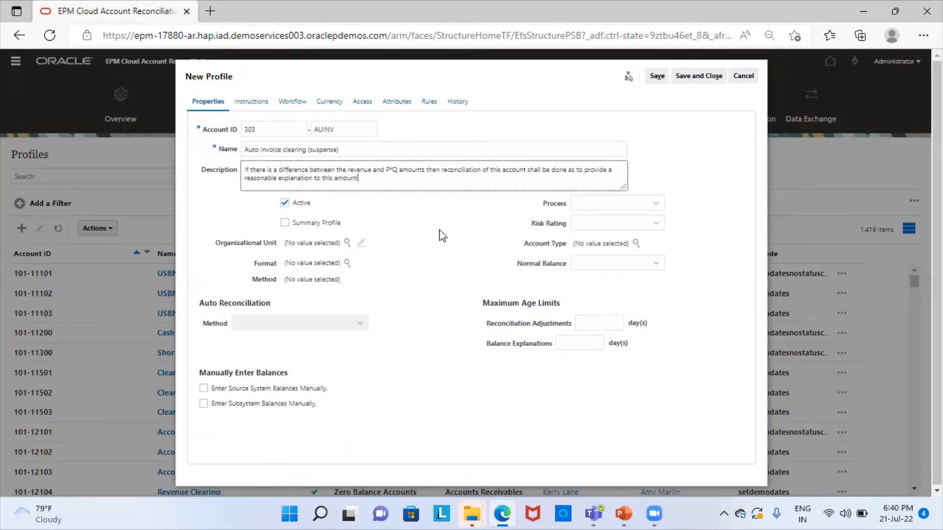
- Set the profile's Process to Balance Sheet and its Risk Rating to Medium
click(597, 206)
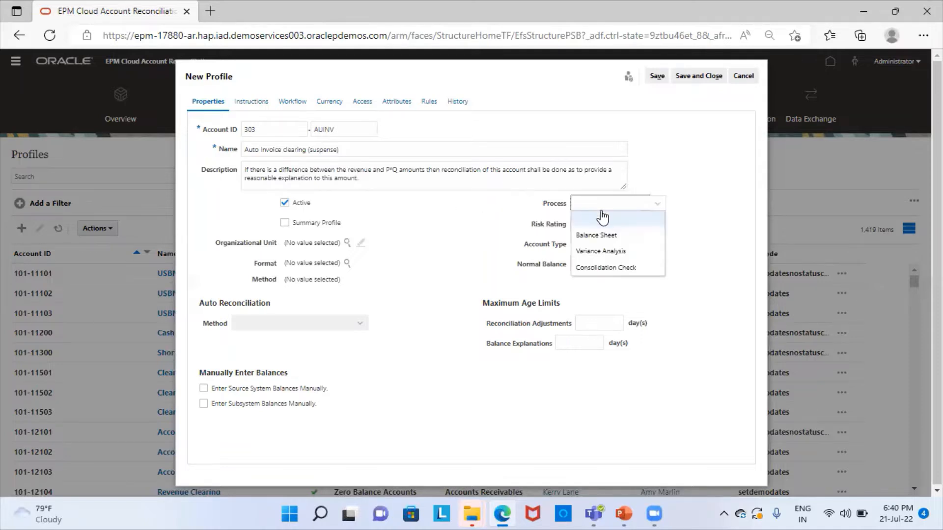
click(608, 237)
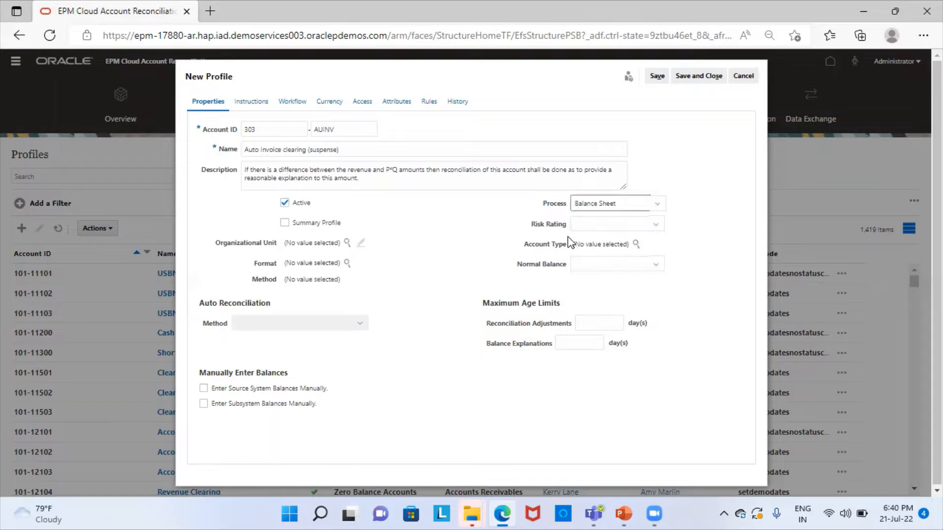
click(587, 225)
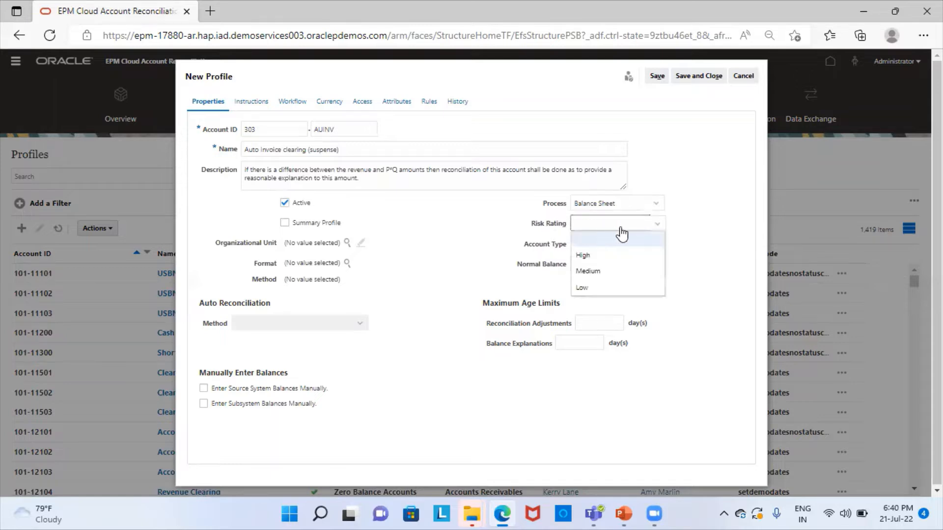
click(608, 271)
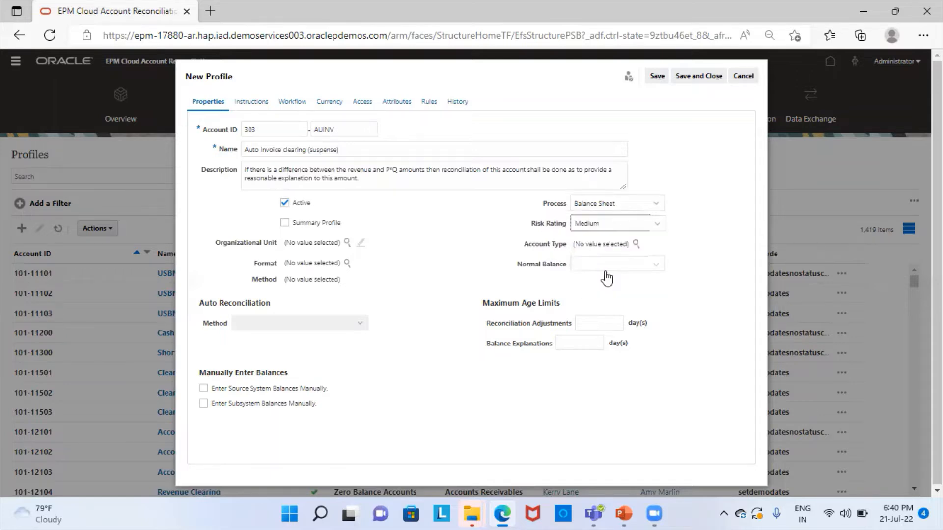
- Assign the Accounts Receivables account type under Assets to the profile
click(635, 244)
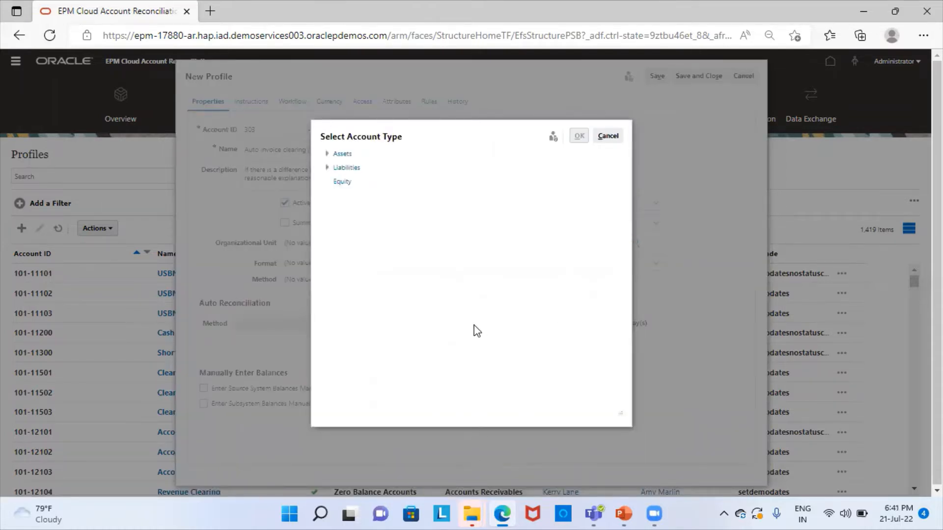
click(326, 151)
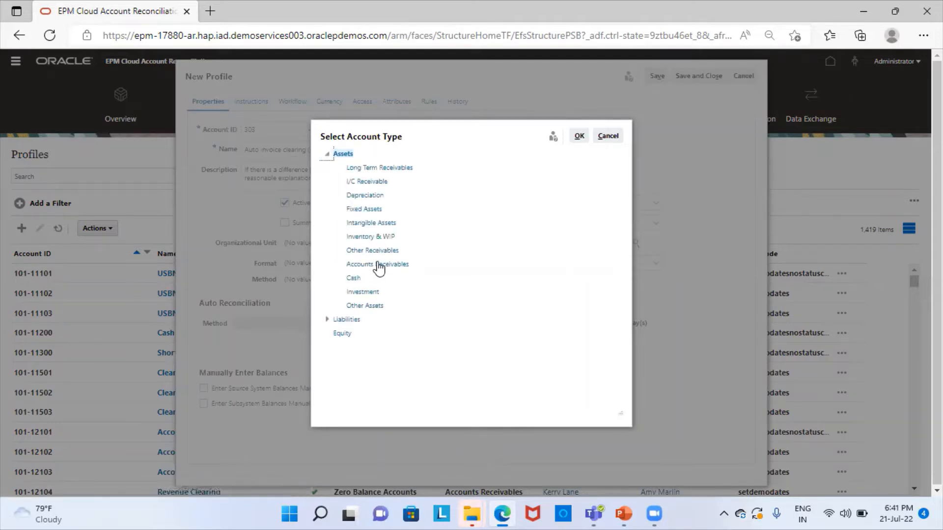
click(378, 266)
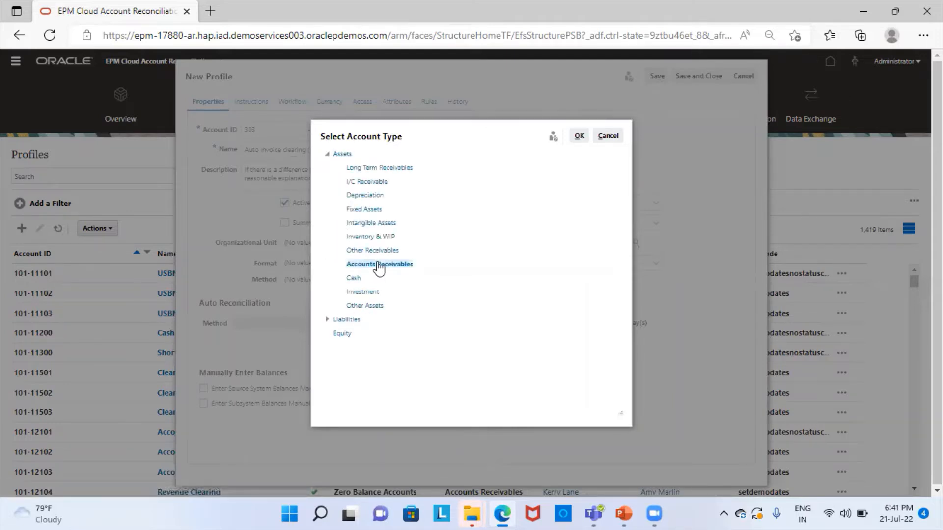
click(579, 136)
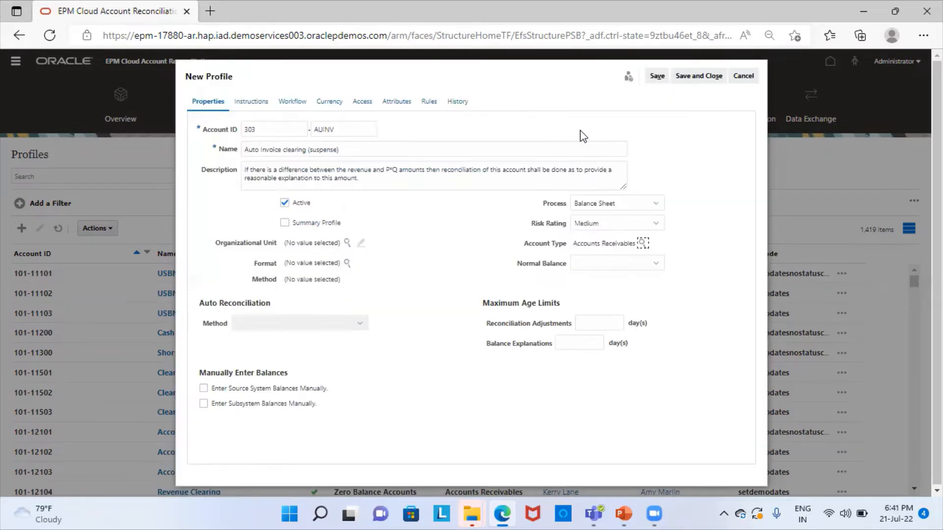
- Set the profile's Normal Balance to Debit and its Organizational Unit to North America under Americas
click(599, 265)
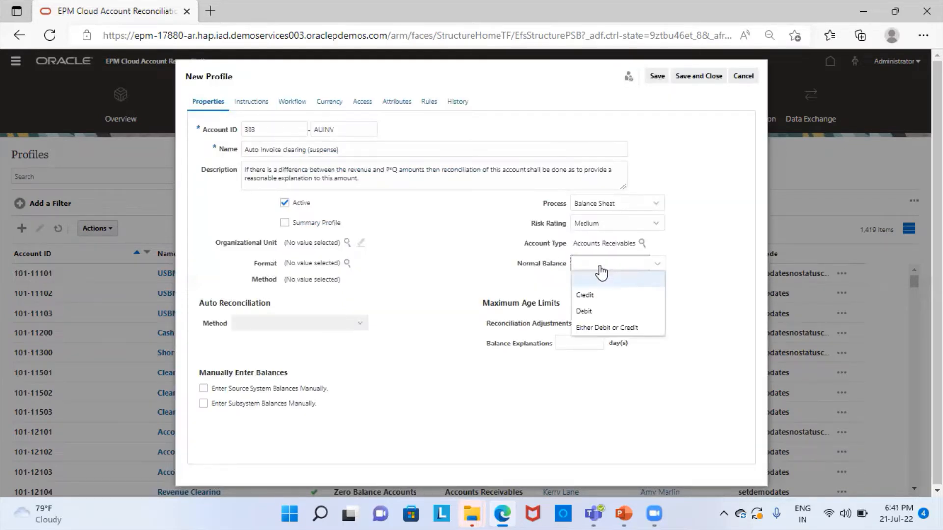
click(594, 312)
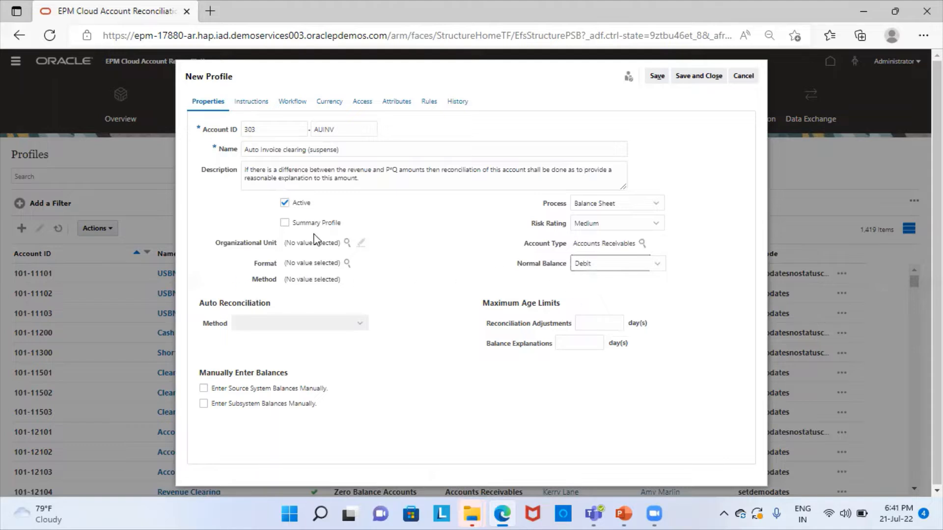
click(347, 243)
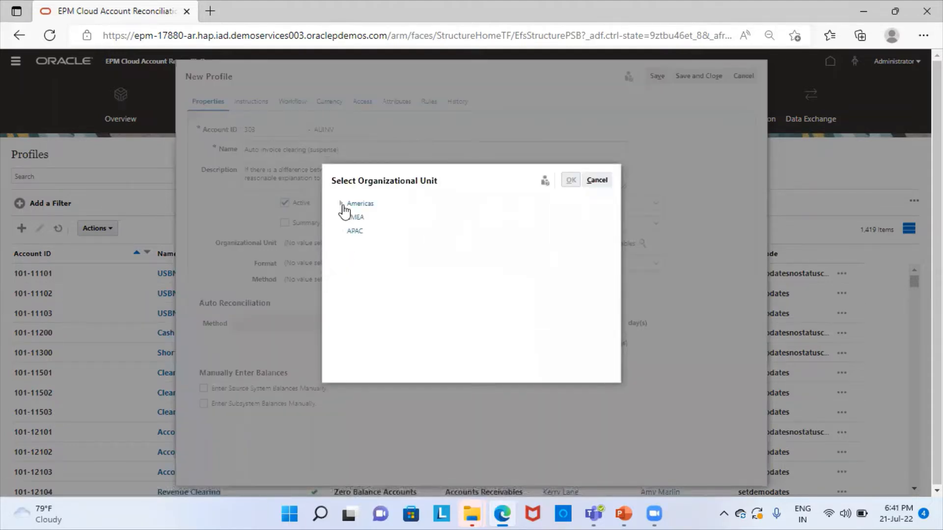
click(340, 203)
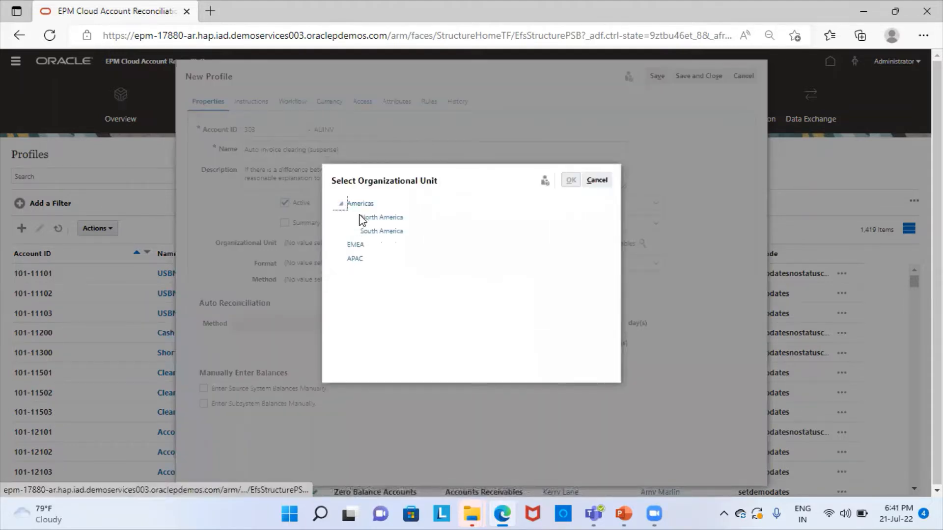
click(363, 218)
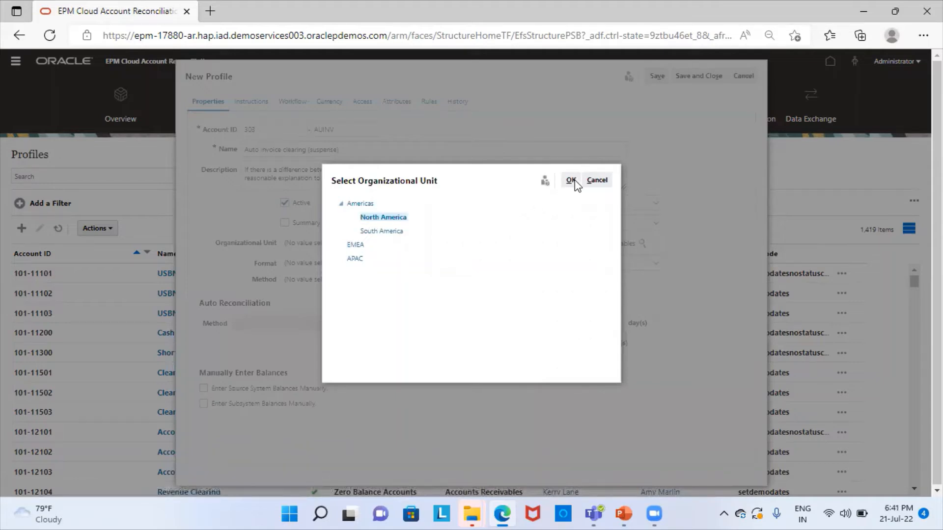
click(575, 181)
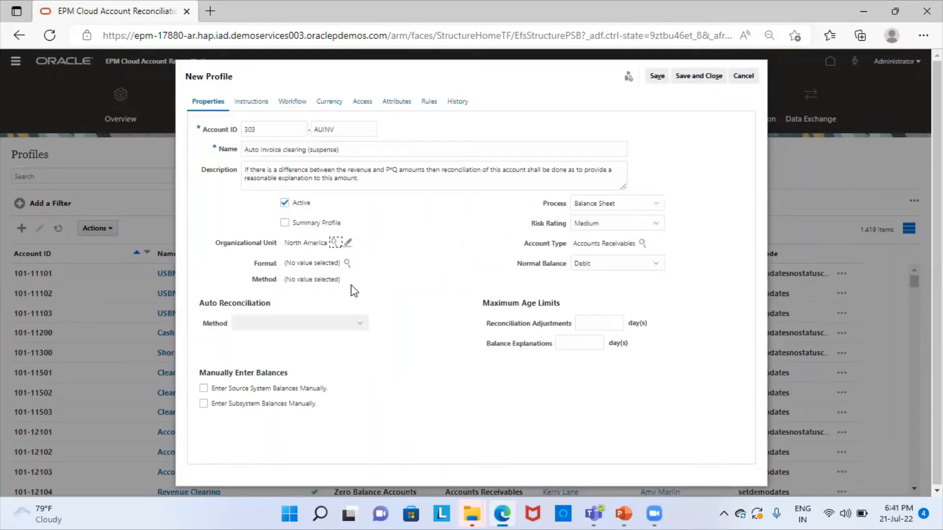
- Assign the Zero Balance Accounts format, which uses the Account Analysis method, to the profile
click(349, 262)
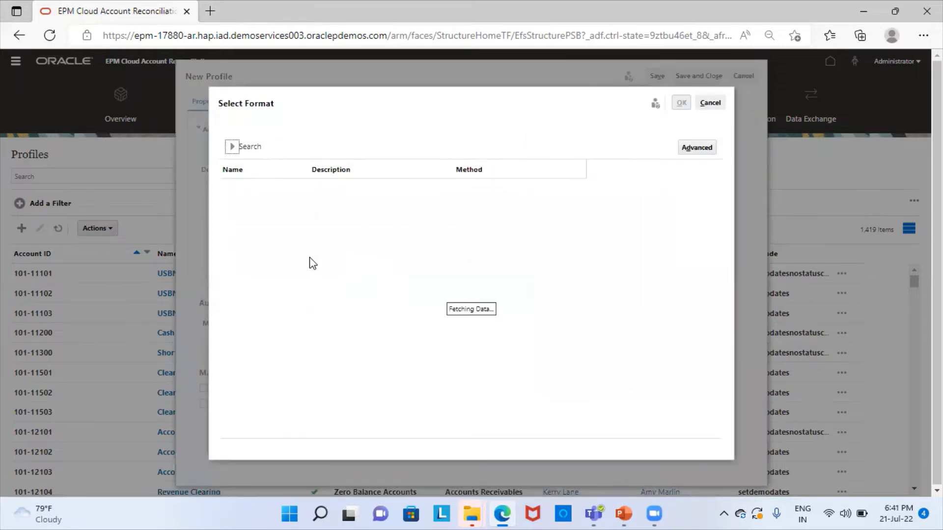
scroll(294, 324, down, 4)
scroll(292, 349, down, 10)
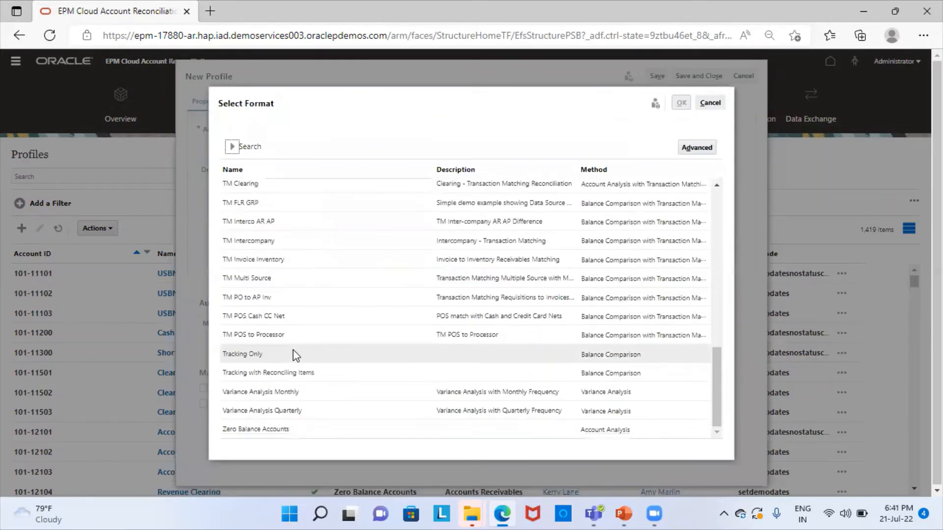
click(261, 428)
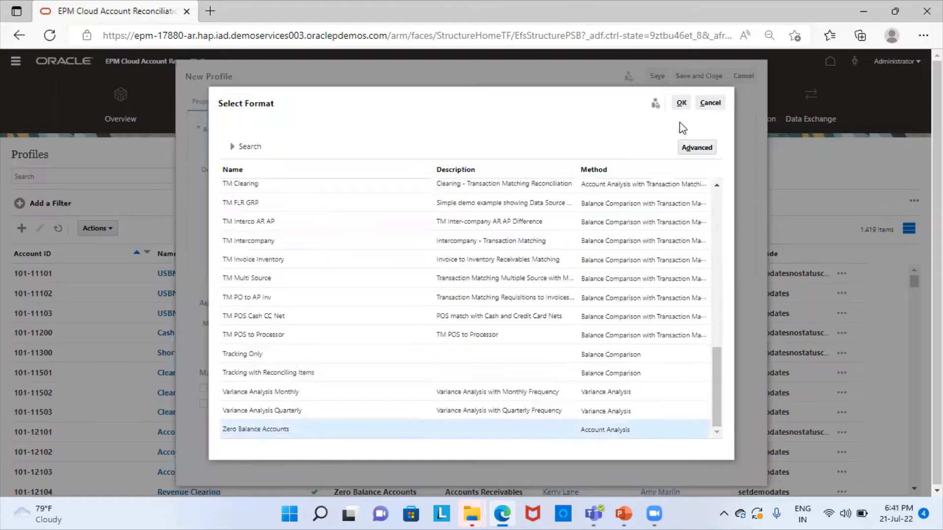
click(681, 103)
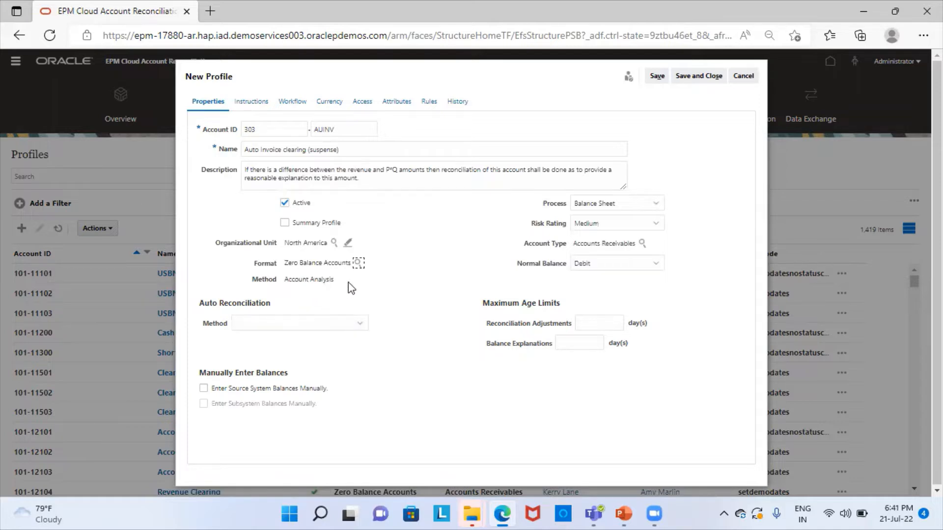
- Set the auto reconciliation method to Balance is zero and both maximum age limits, Reconciliation Adjustments and Balance Explanations, to 30 days
click(269, 325)
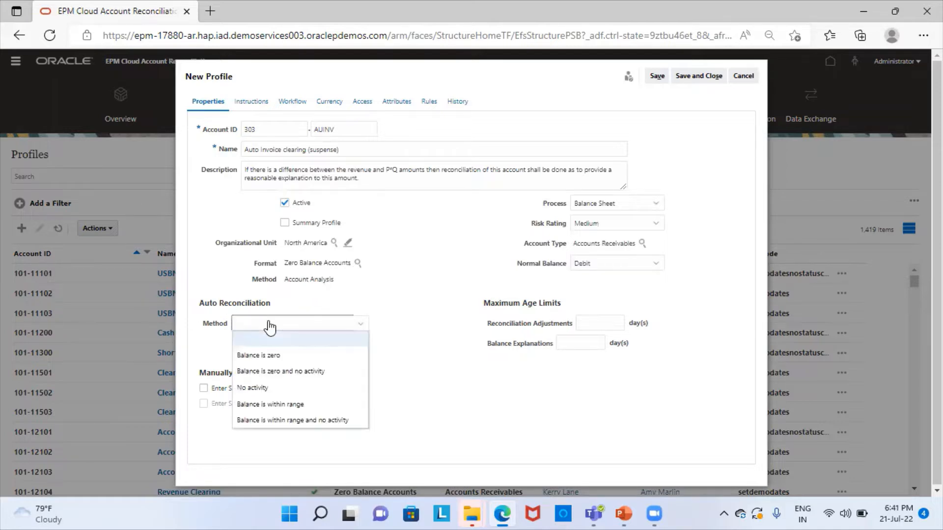
click(269, 355)
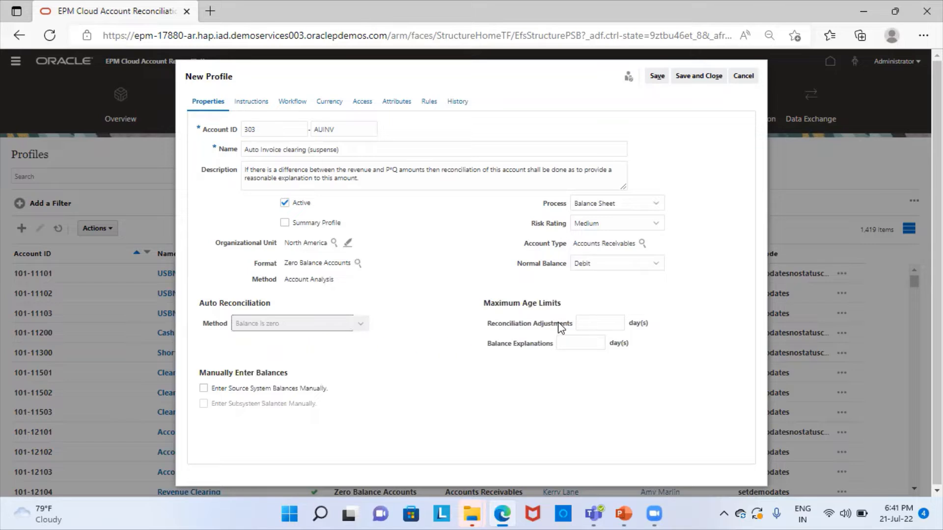
click(586, 322)
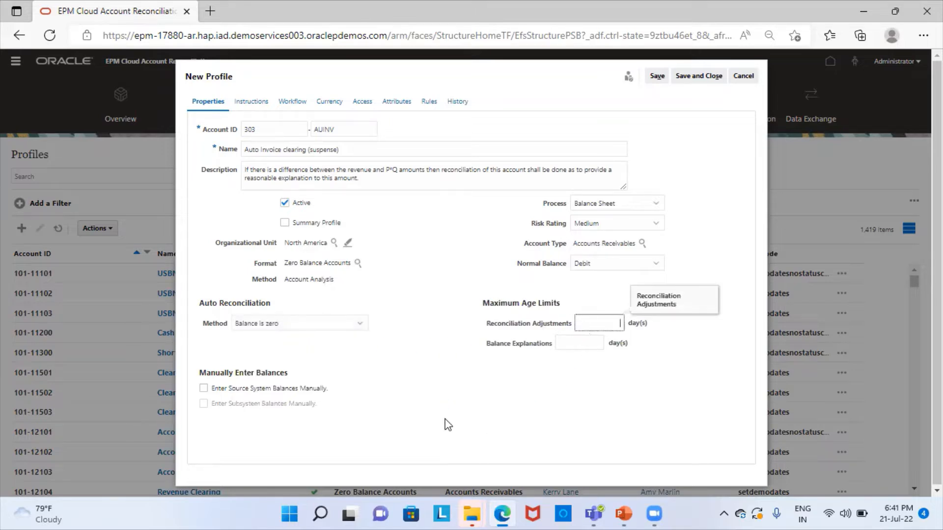
text(30)
click(584, 347)
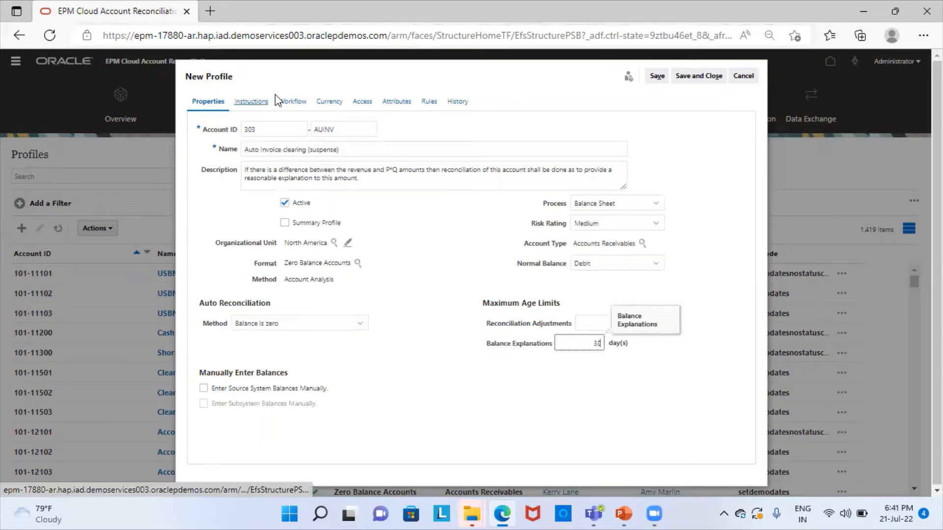
- Search for users by first name "f" and assign the second match as the profile's workflow preparer
click(291, 107)
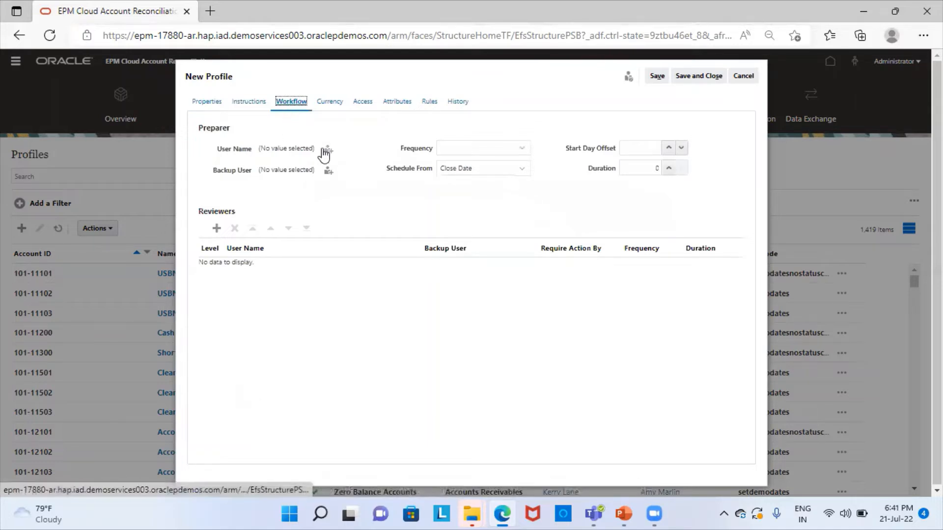
click(322, 150)
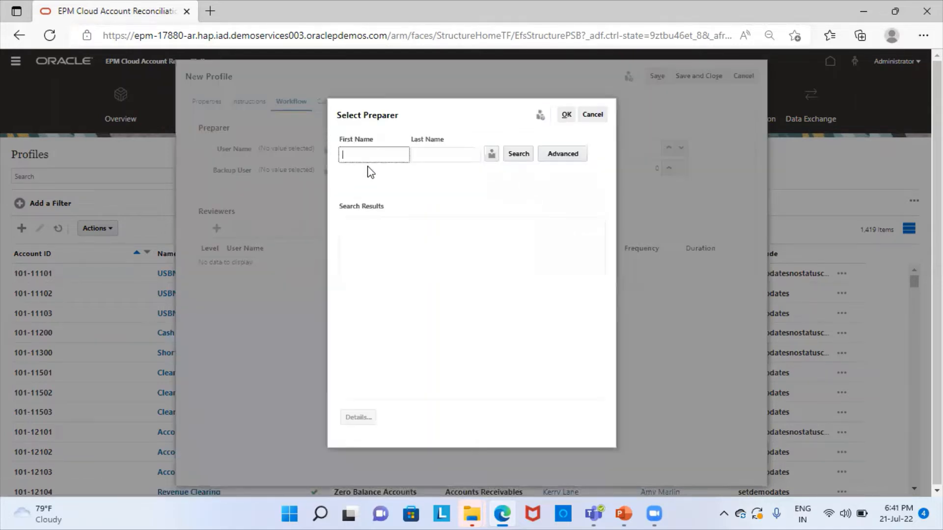
text(f)
click(510, 158)
click(381, 244)
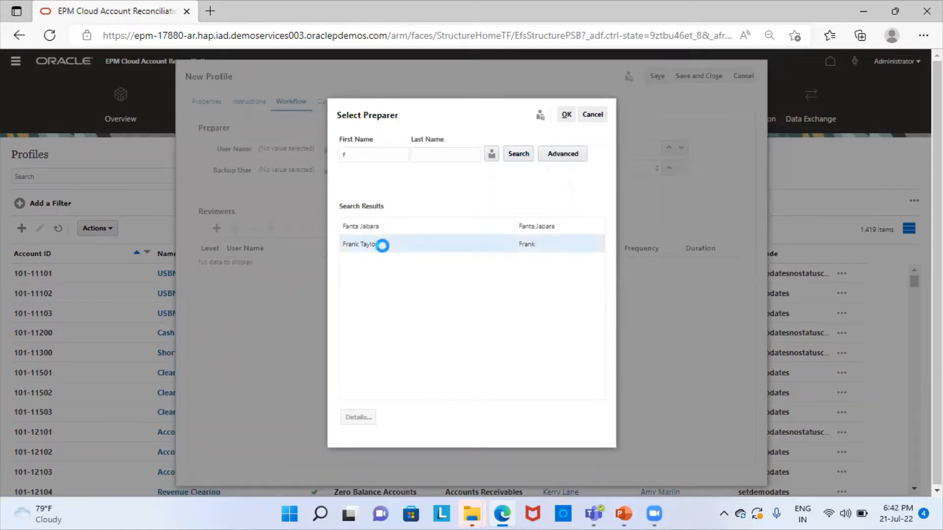
click(565, 116)
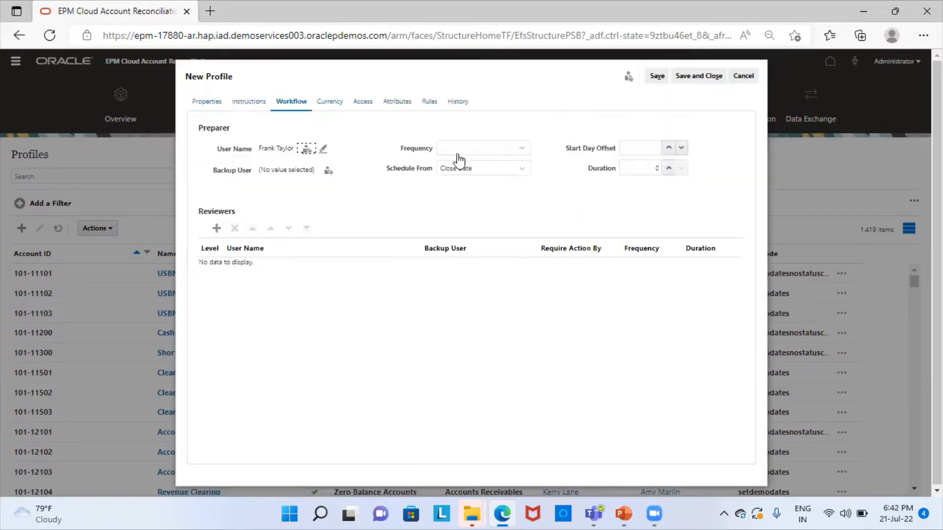
- Schedule the preparer with a Monthly frequency, a Start Day Offset of 1 and a Duration of 2
click(459, 149)
click(456, 180)
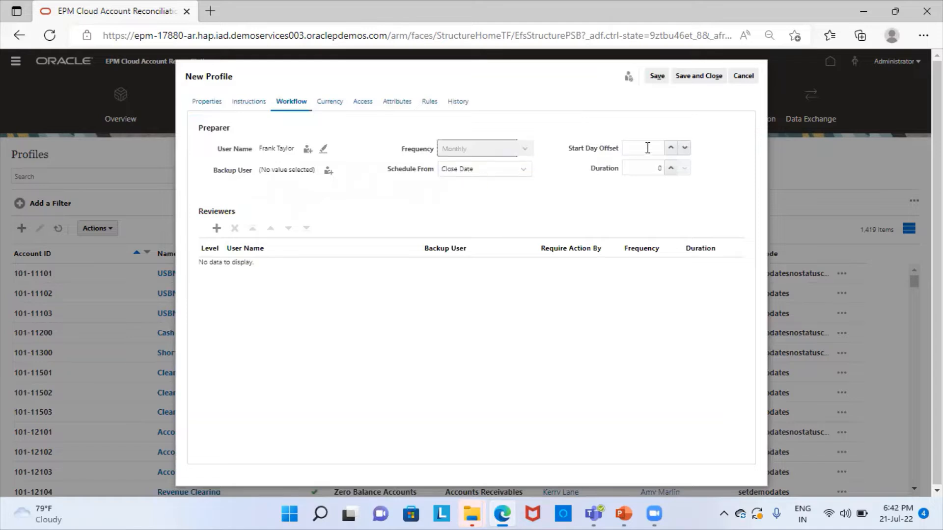
click(670, 148)
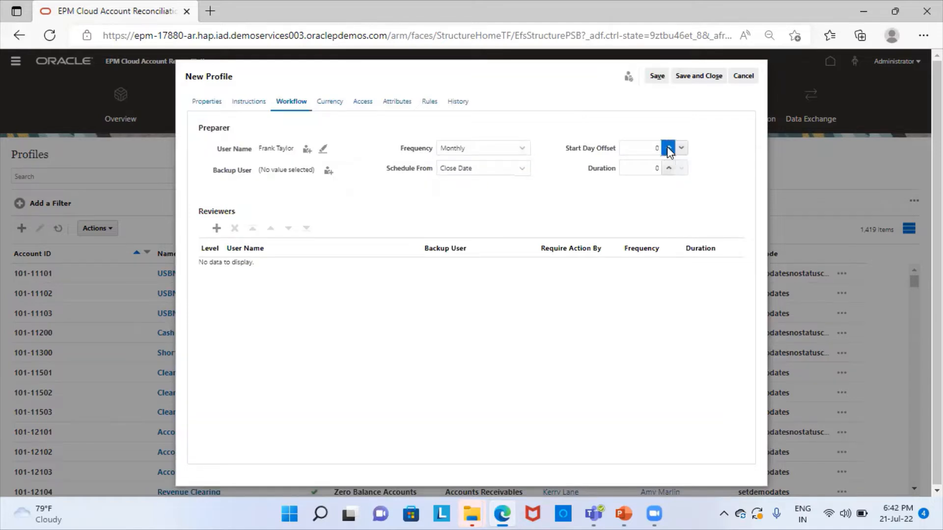
click(669, 168)
click(669, 168)
- Add a level 1 reviewer, choosing the second user found by first name "a", and increase the reviewer's duration
click(217, 228)
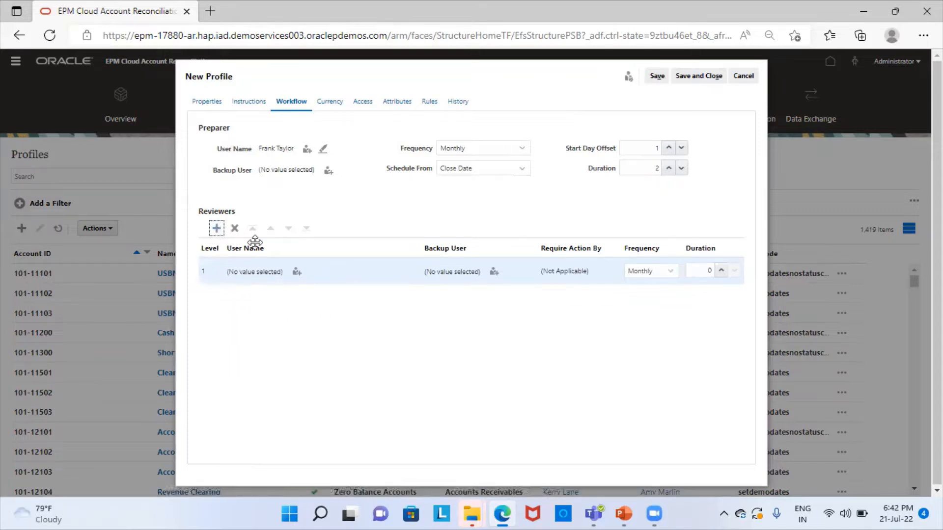
click(296, 272)
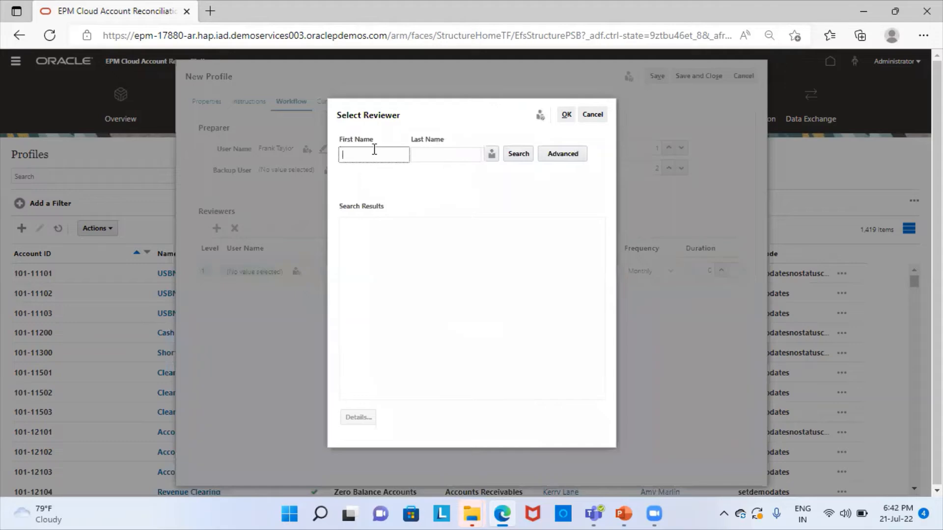
click(373, 151)
text(a)
click(517, 154)
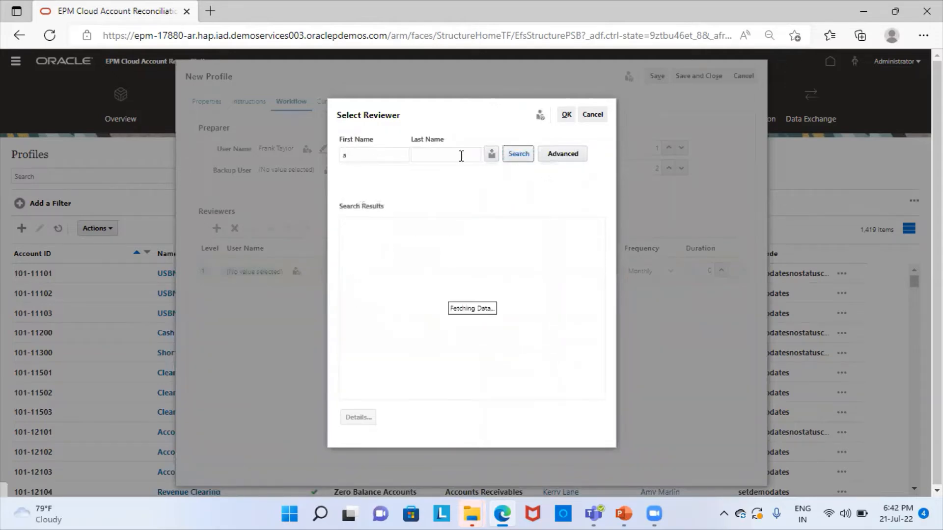
click(362, 245)
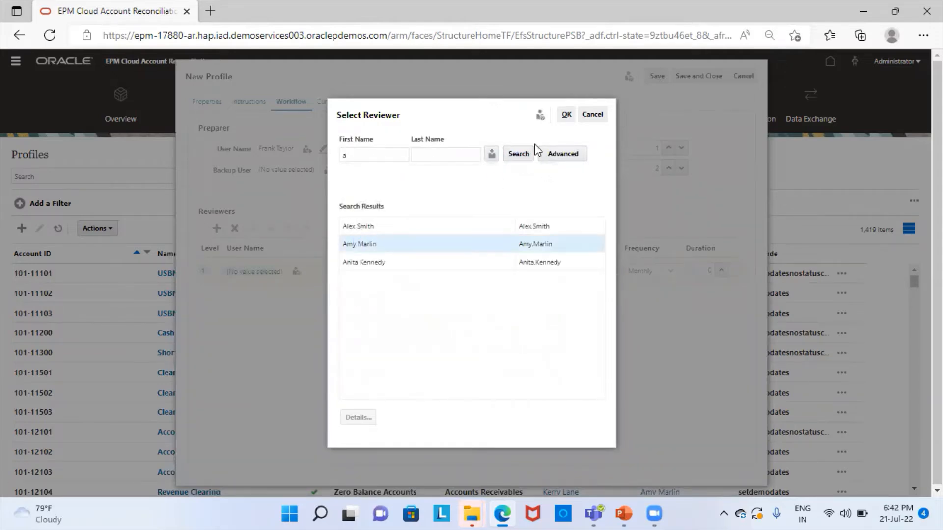
click(566, 115)
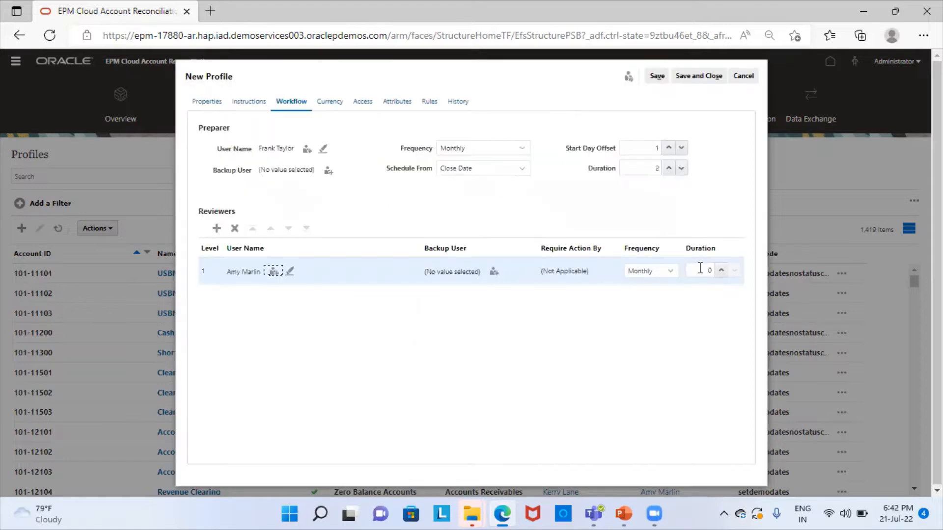
click(720, 270)
click(720, 270)
- Set the profile's currency Rate Type to Accounting with only the Functional bucket enabled, and save and close the profile
click(329, 102)
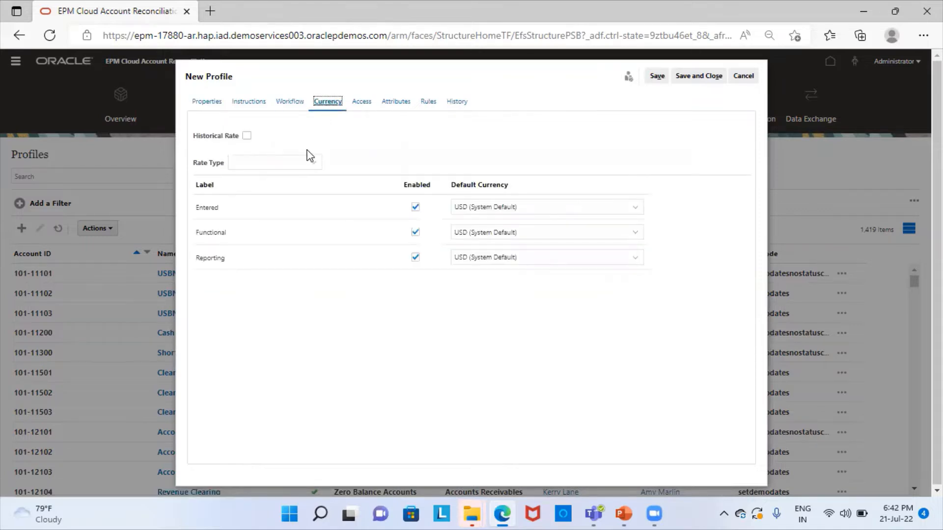
click(296, 166)
click(276, 195)
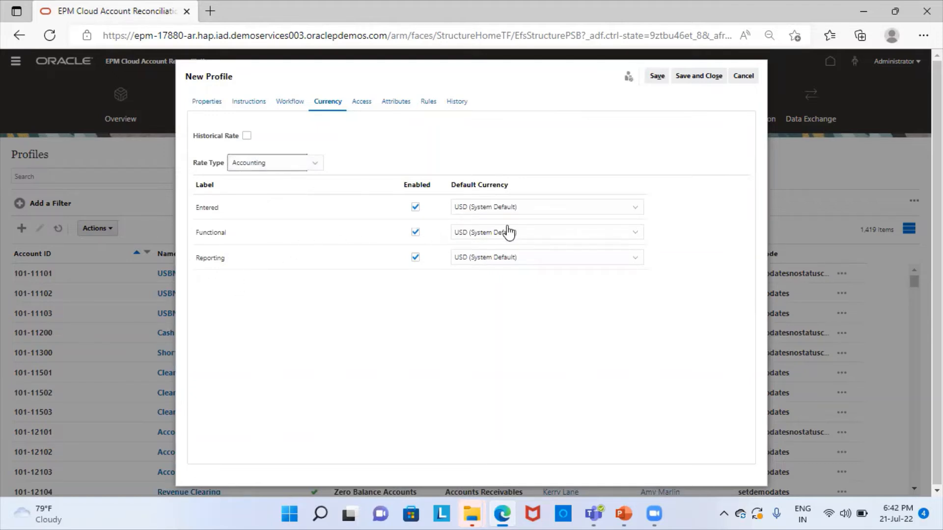
click(415, 206)
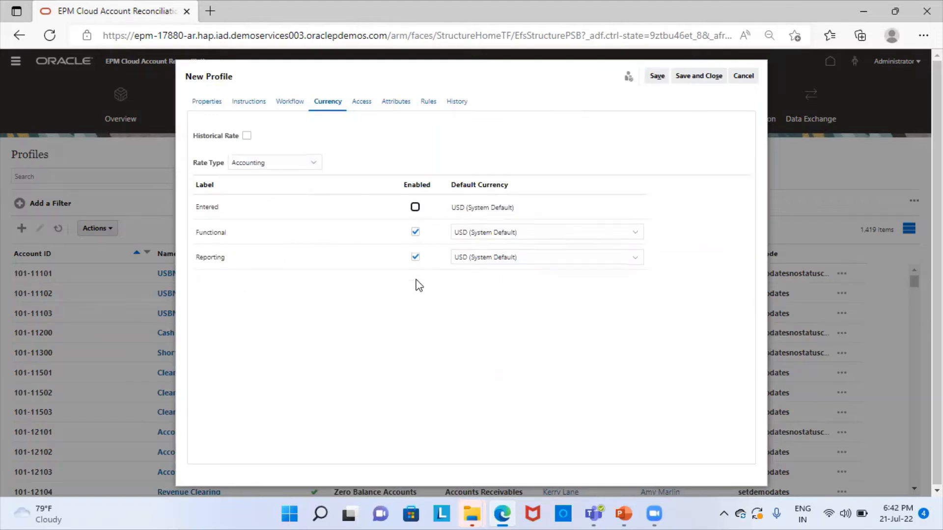
click(414, 257)
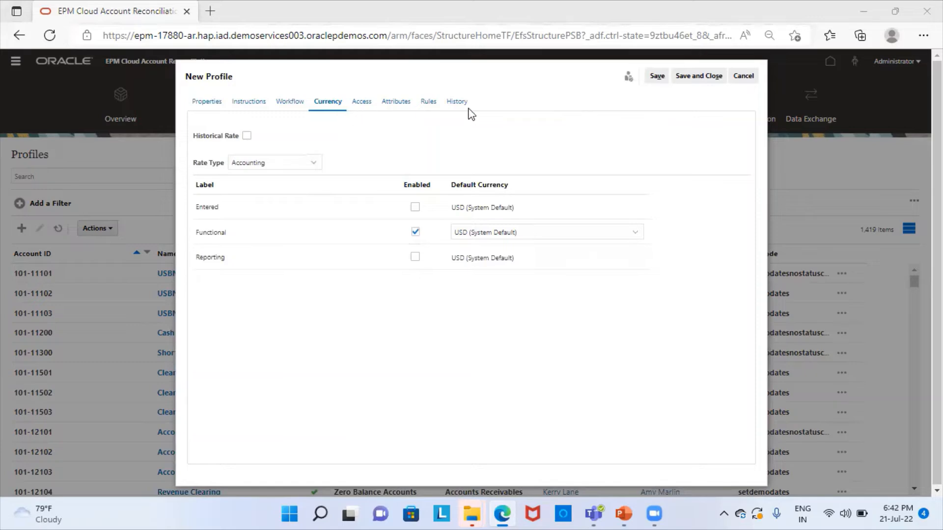
click(697, 82)
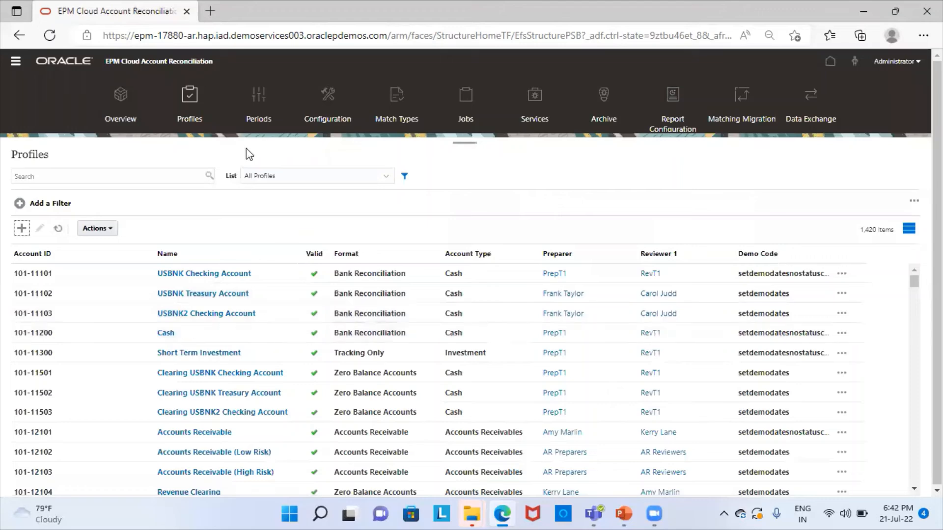
- Start an import of pre-mapped balances for the December 2021 period
click(265, 117)
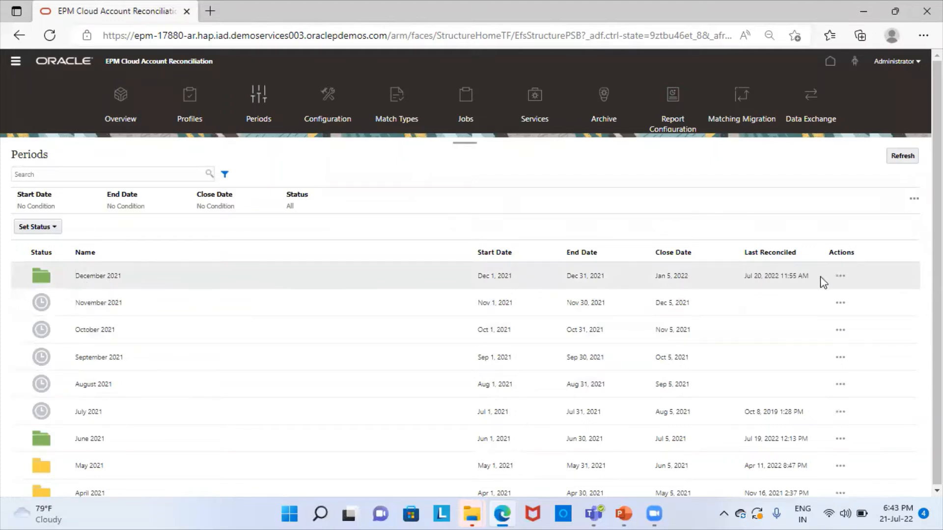
click(840, 276)
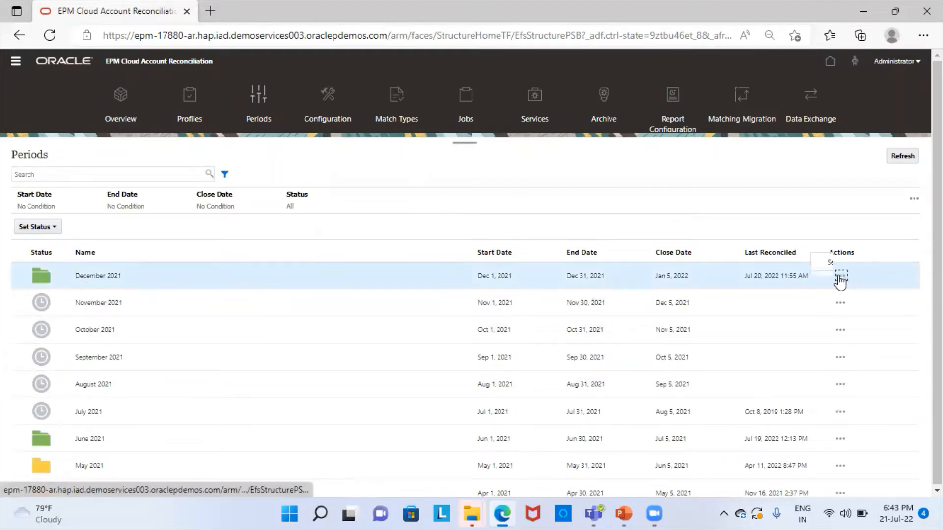
click(841, 279)
mouse_move(763, 202)
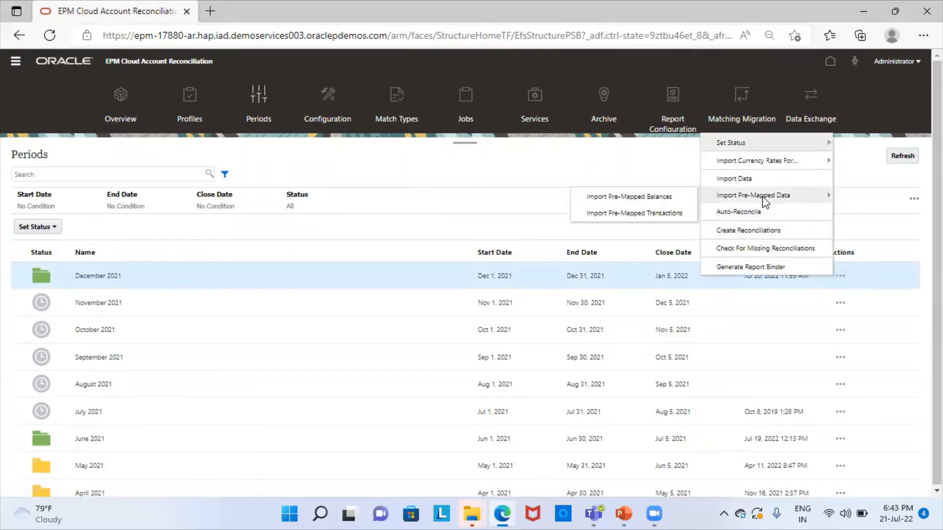
click(643, 197)
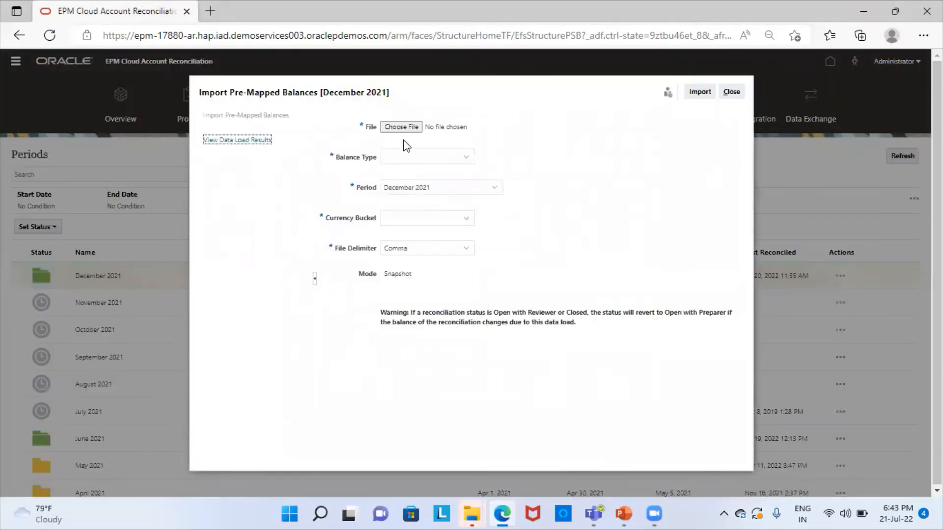
- Choose profile-AUINV-Auto invoice clearing from the ARCS training folder on drive D: as the import file
click(403, 127)
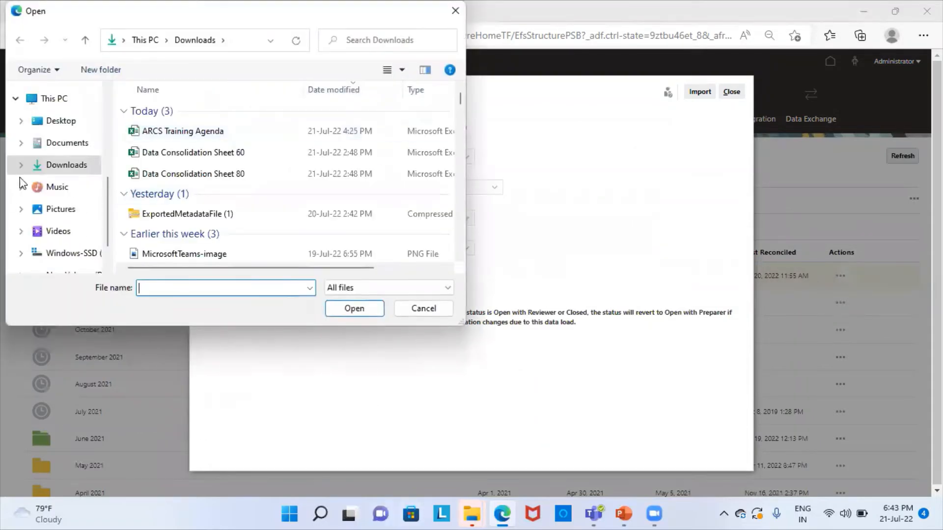
scroll(80, 206, down, 1)
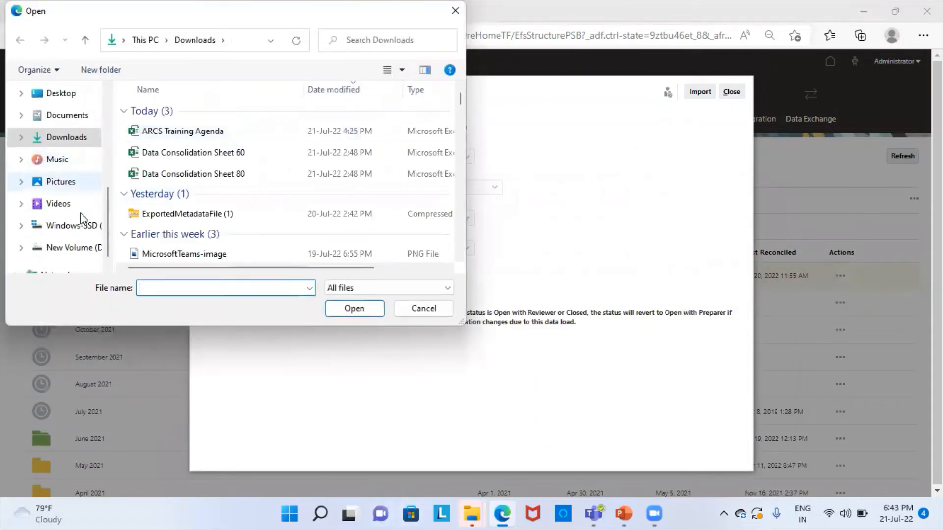
click(79, 252)
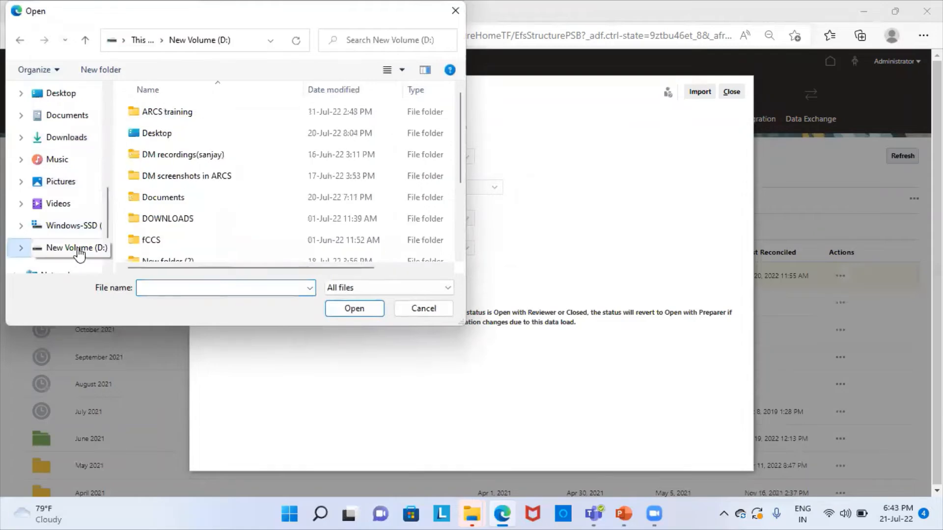
double_click(187, 115)
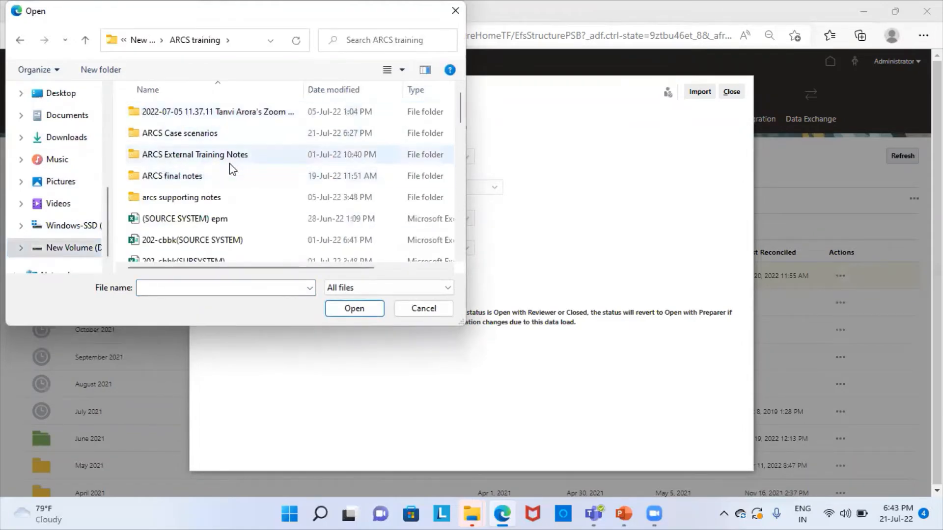
scroll(231, 169, down, 2)
scroll(265, 216, down, 5)
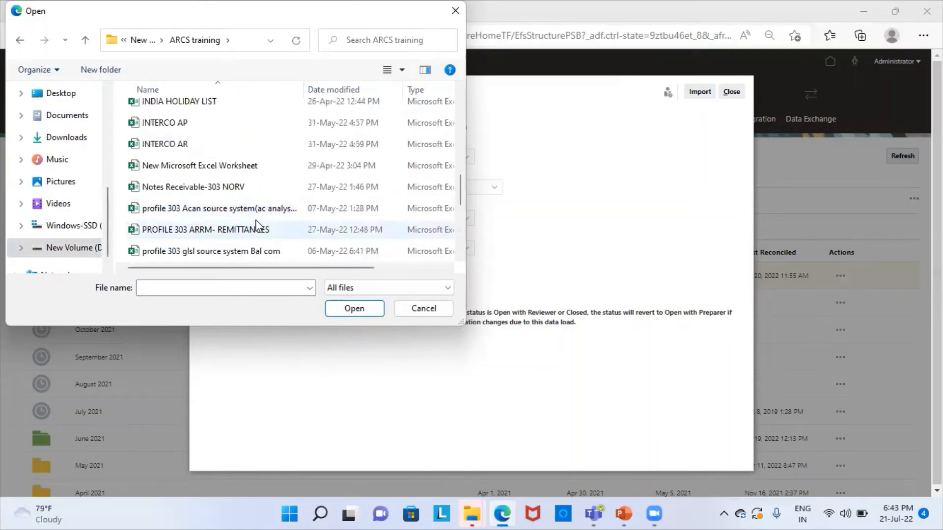
scroll(252, 219, down, 2)
scroll(255, 226, down, 1)
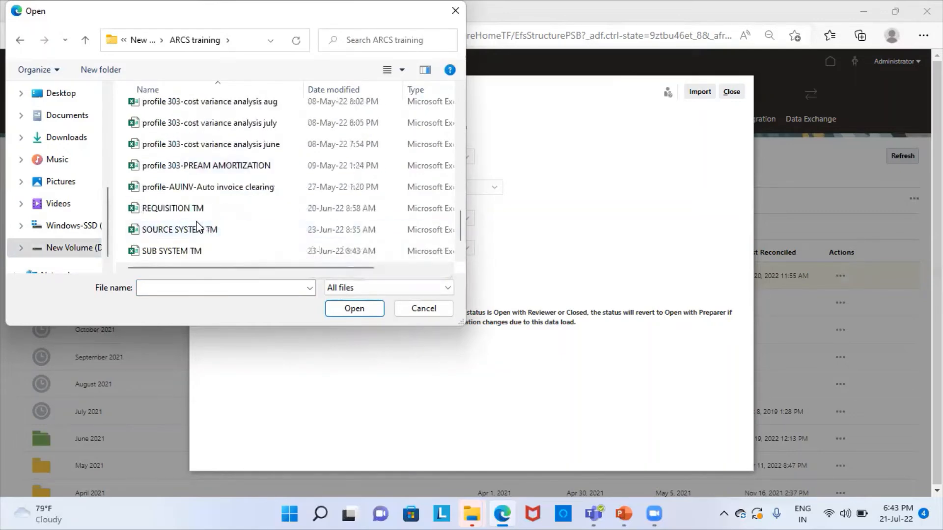
double_click(237, 189)
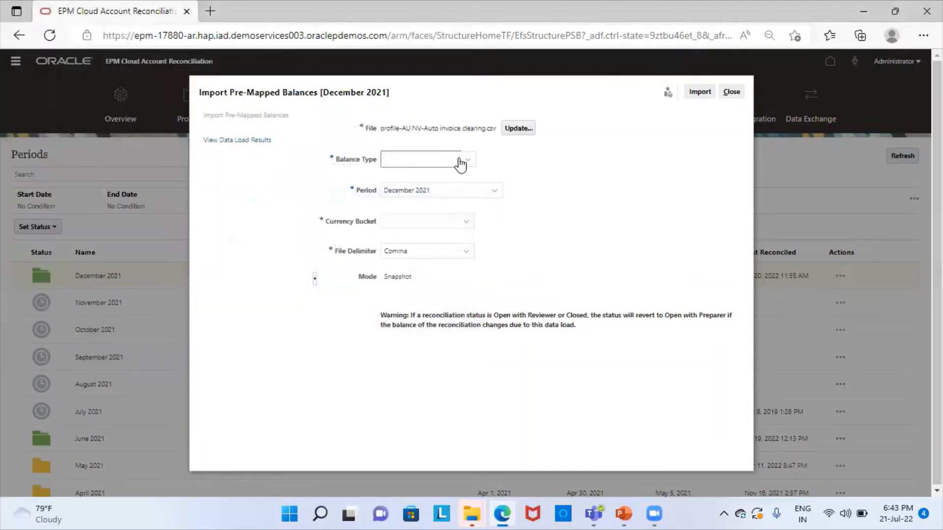
- Import the balances with Source System as Balance Type and Functional as Currency Bucket, and dismiss the information message
click(423, 163)
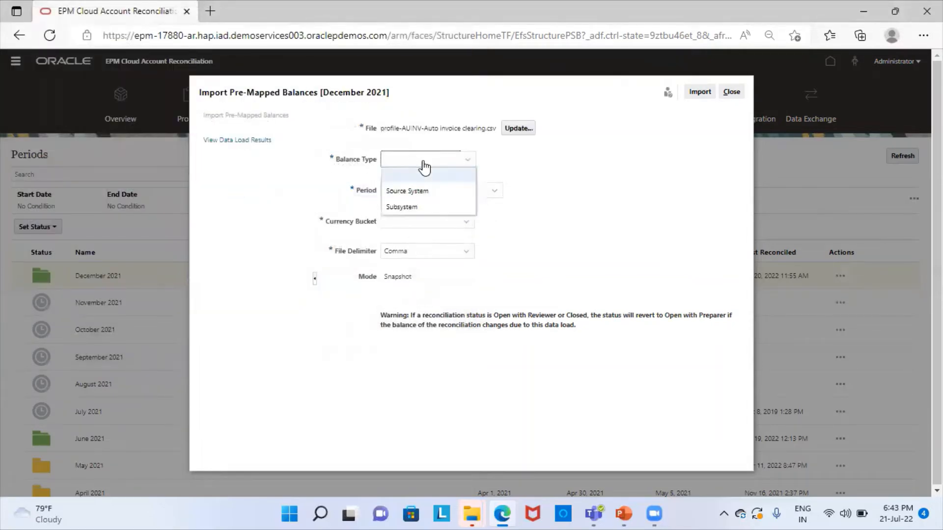
click(418, 192)
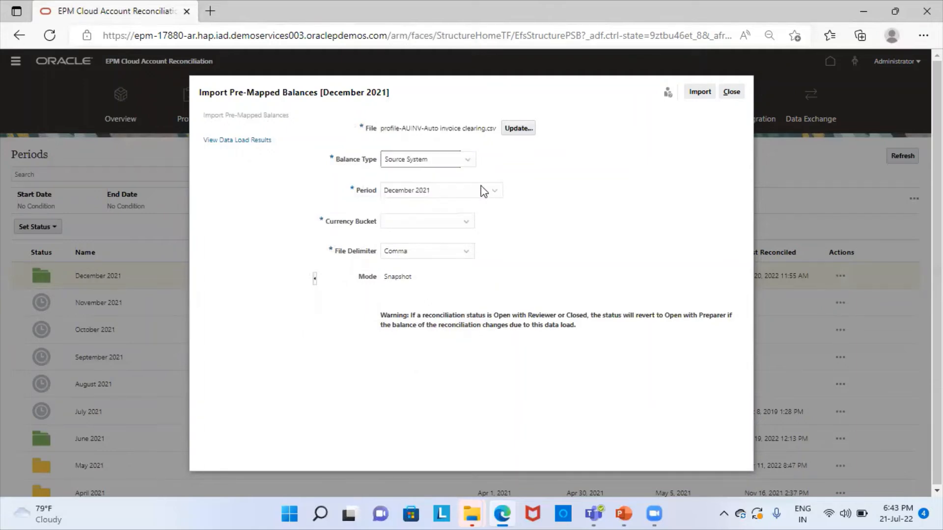
click(385, 222)
click(403, 269)
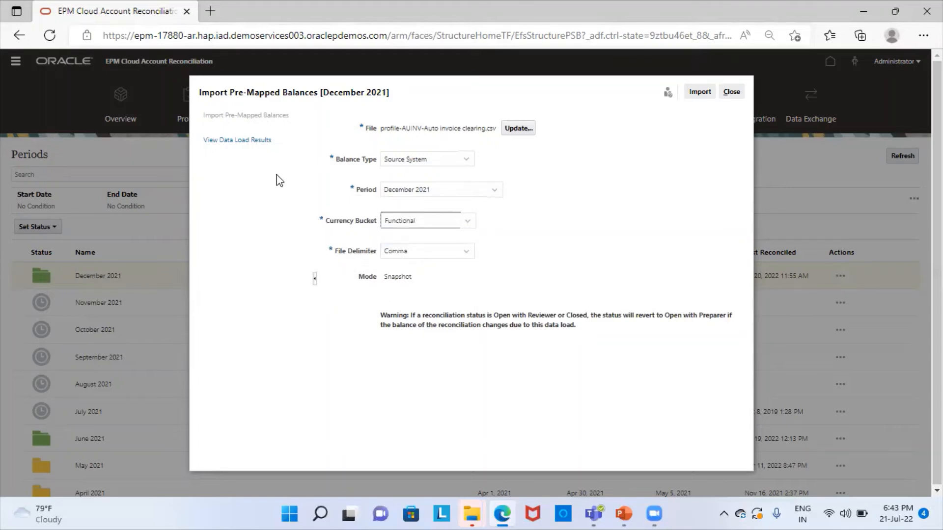
click(698, 94)
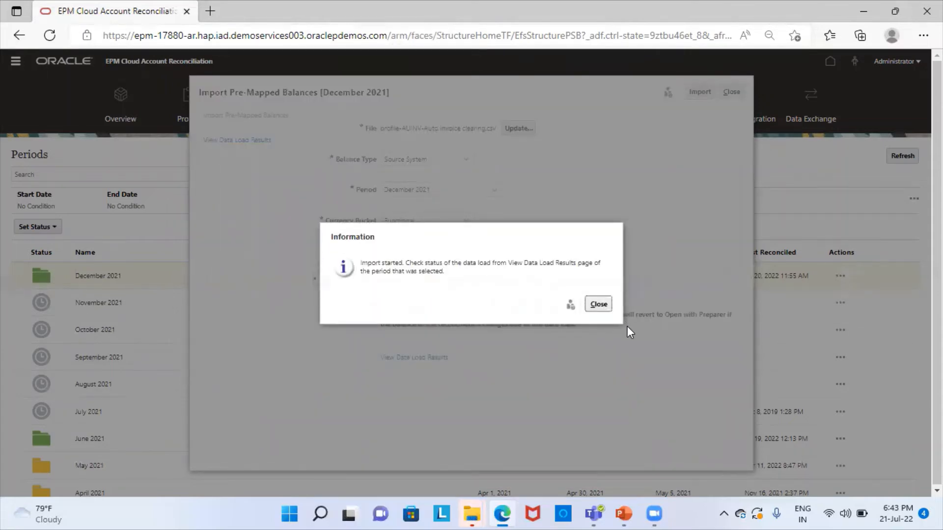
click(600, 305)
- Switch to File Explorer and open profile-AUINV-Auto invoice clearing from D:\ARCS training in Excel
mouse_move(465, 512)
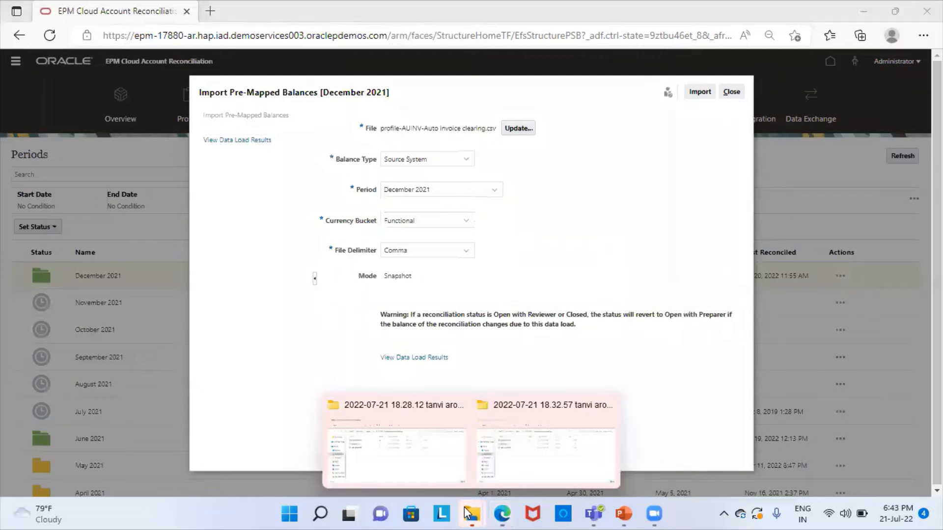
click(400, 458)
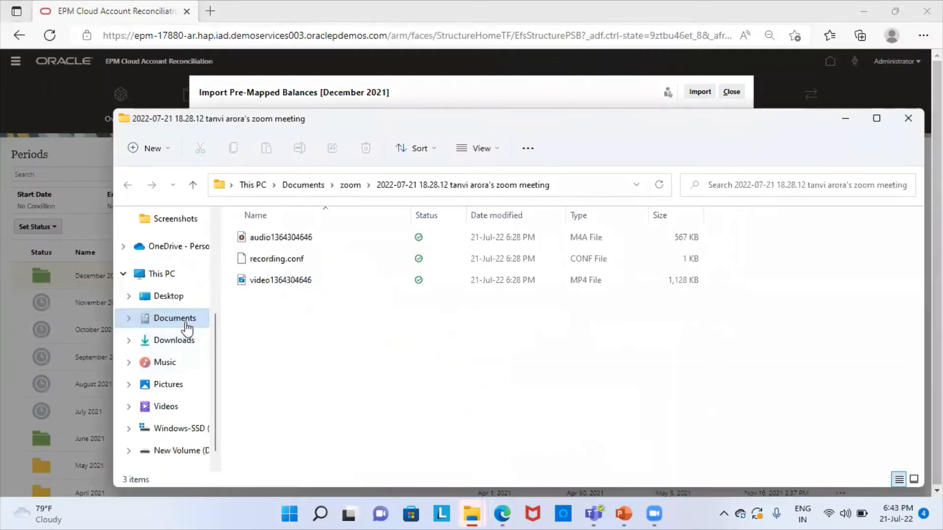
click(184, 320)
click(179, 345)
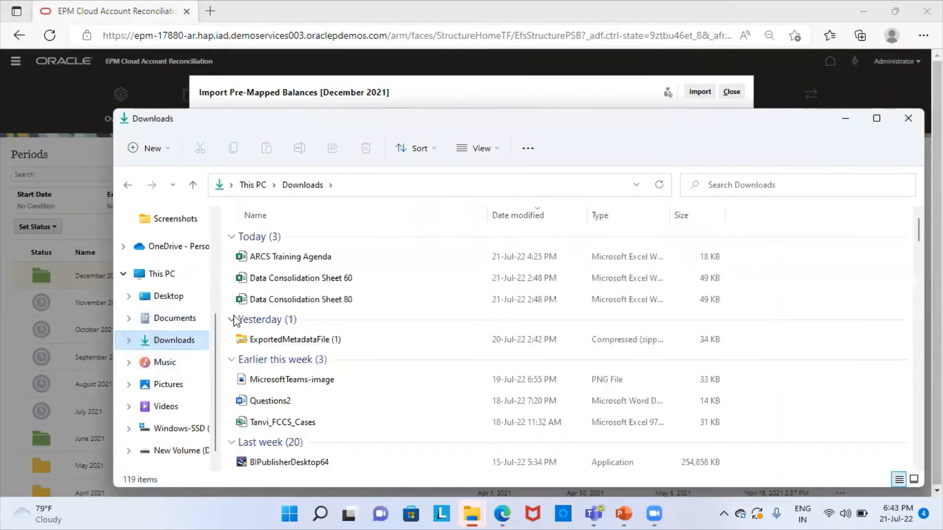
scroll(187, 400, down, 1)
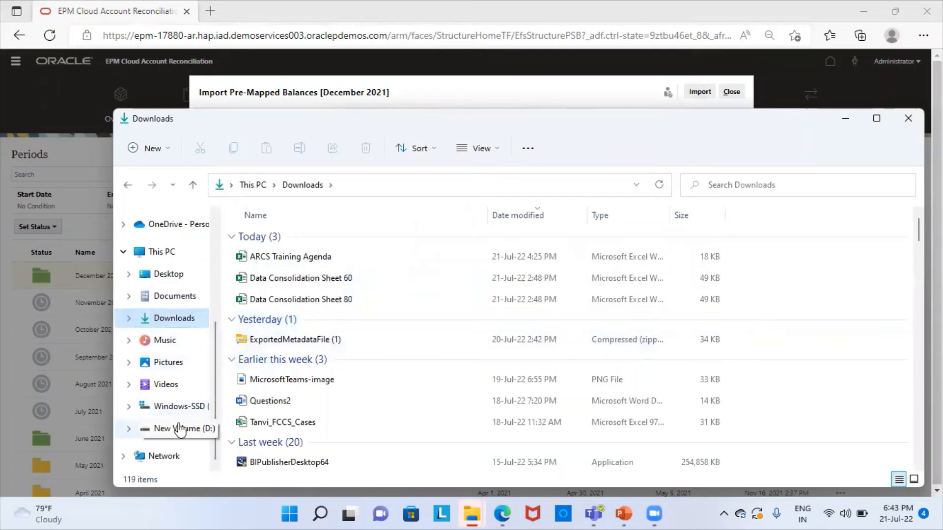
click(180, 428)
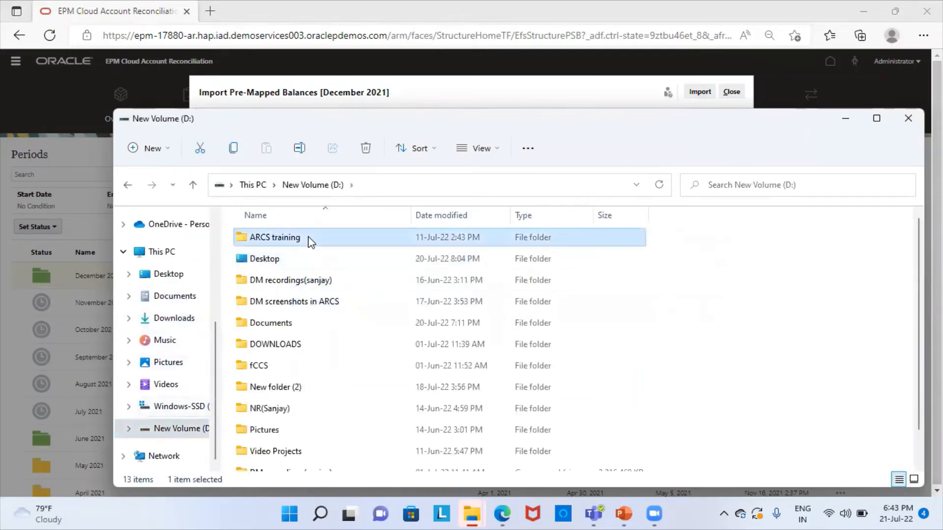
double_click(275, 238)
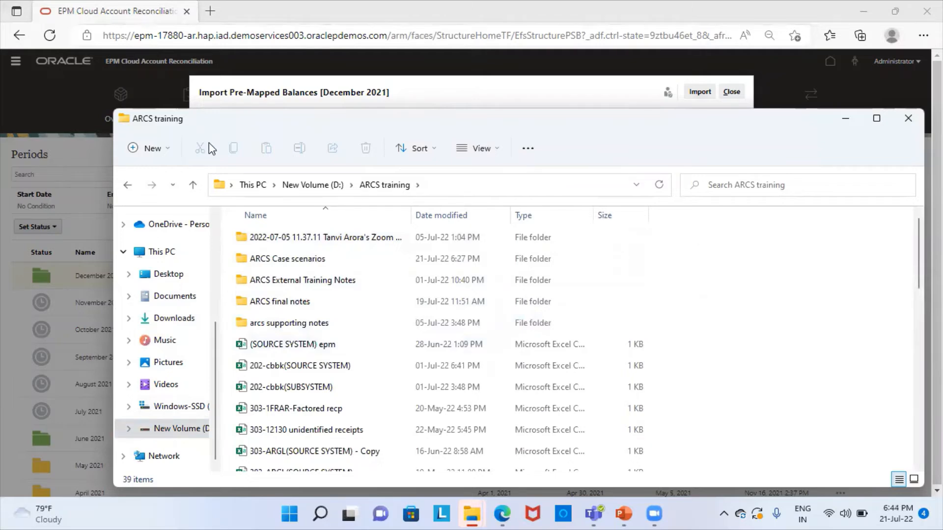
scroll(320, 377, down, 5)
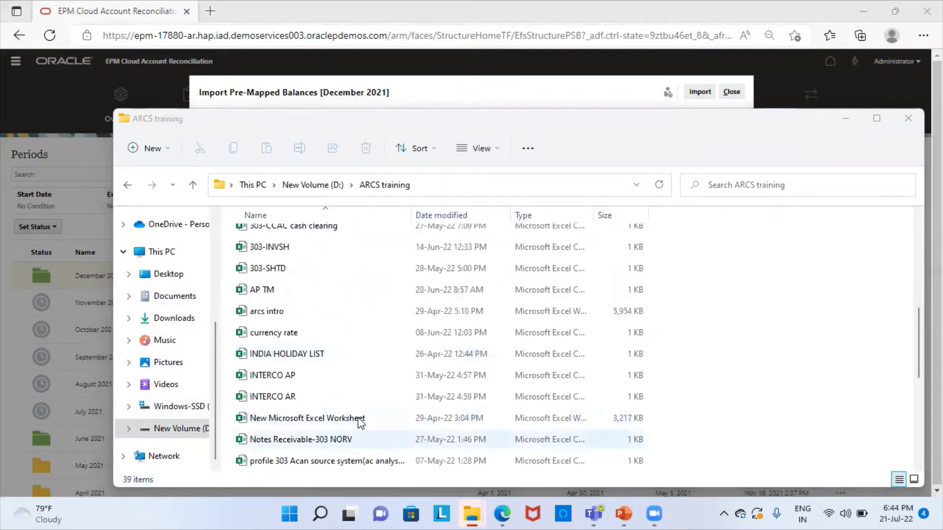
scroll(363, 403, down, 3)
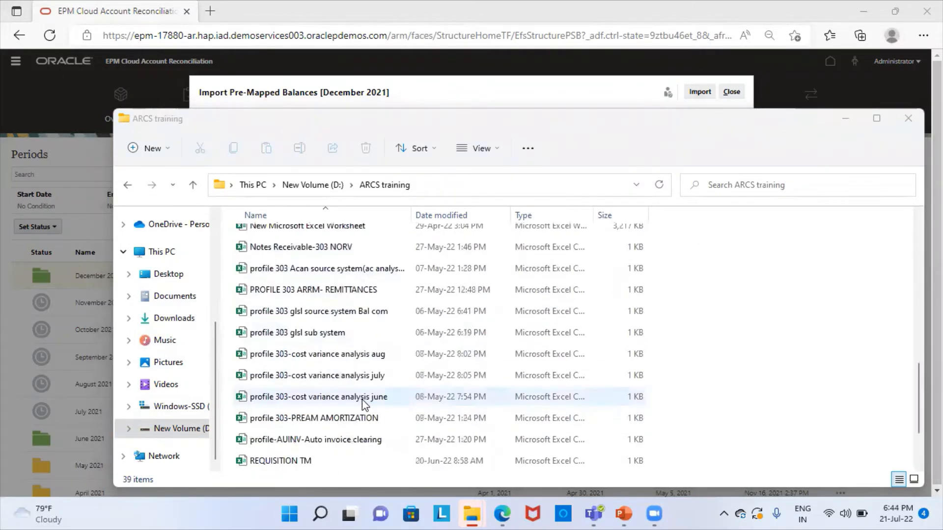
click(327, 439)
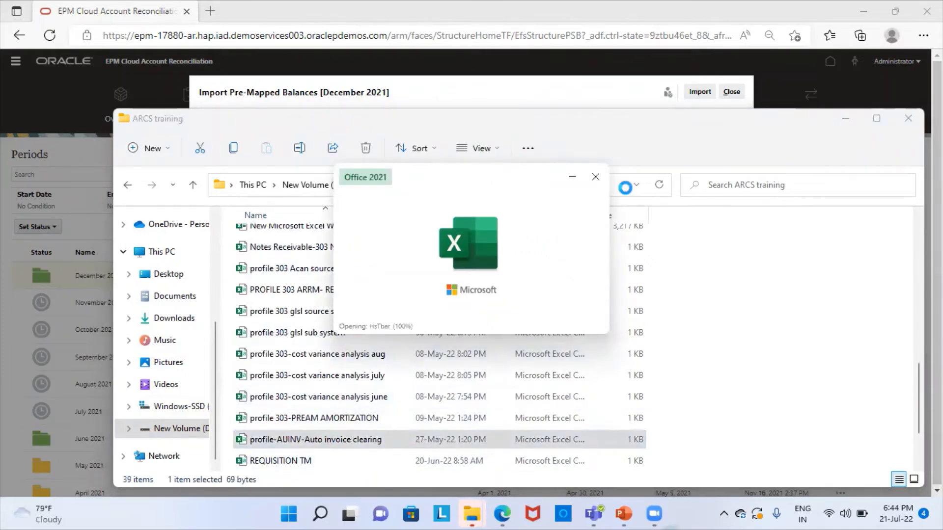
click(822, 156)
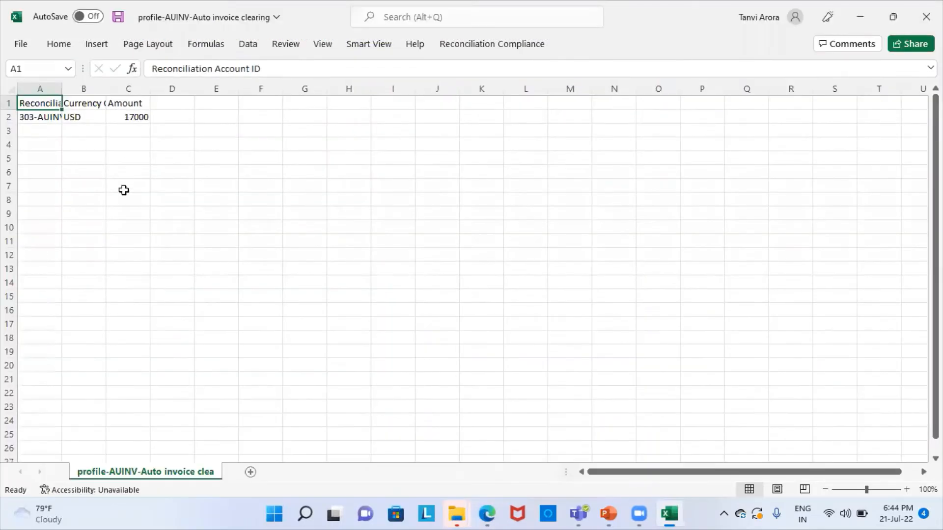
- Fit columns A and B to their contents and examine the Reconciliation Account ID, Currency Code and Amount columns
click(122, 187)
double_click(65, 89)
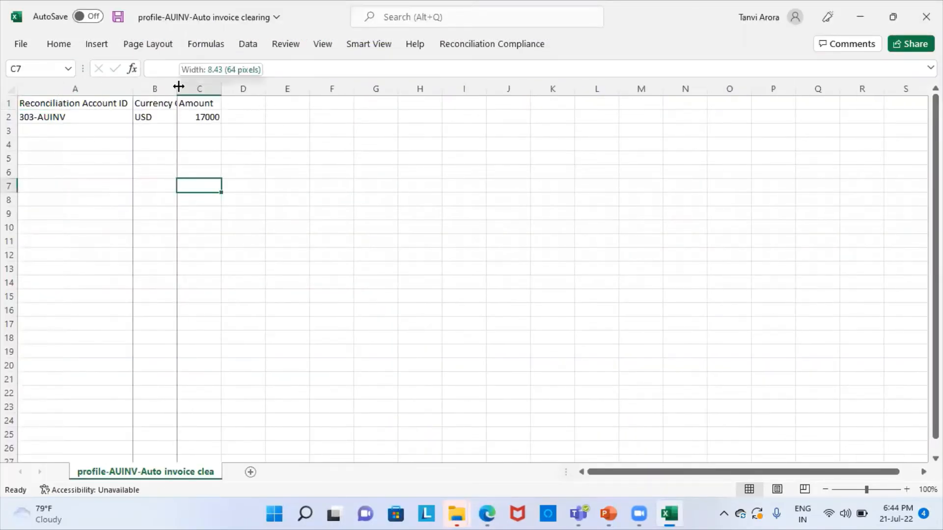
double_click(172, 91)
click(73, 99)
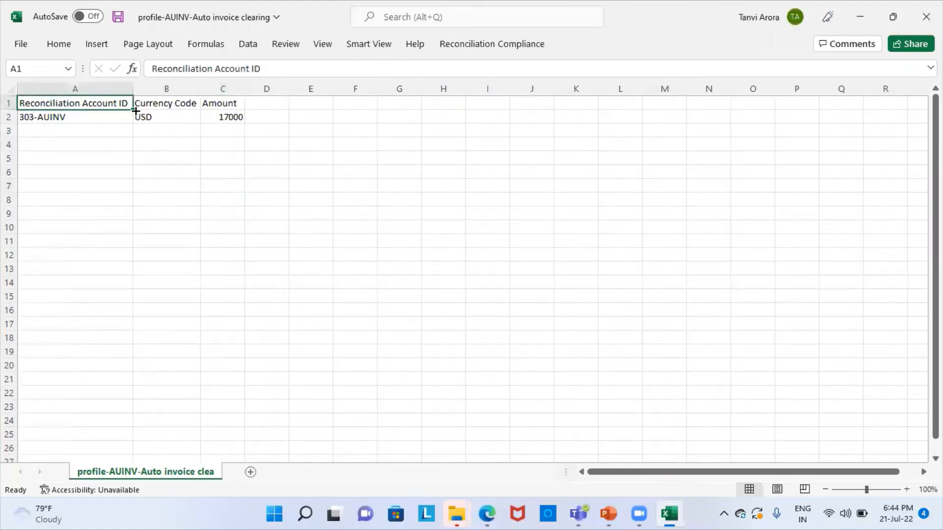
click(191, 104)
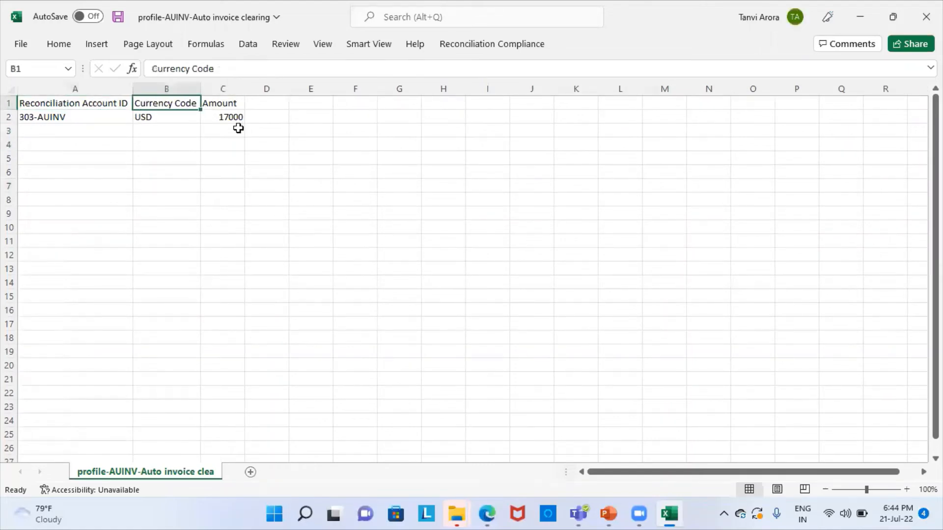
click(208, 101)
click(237, 172)
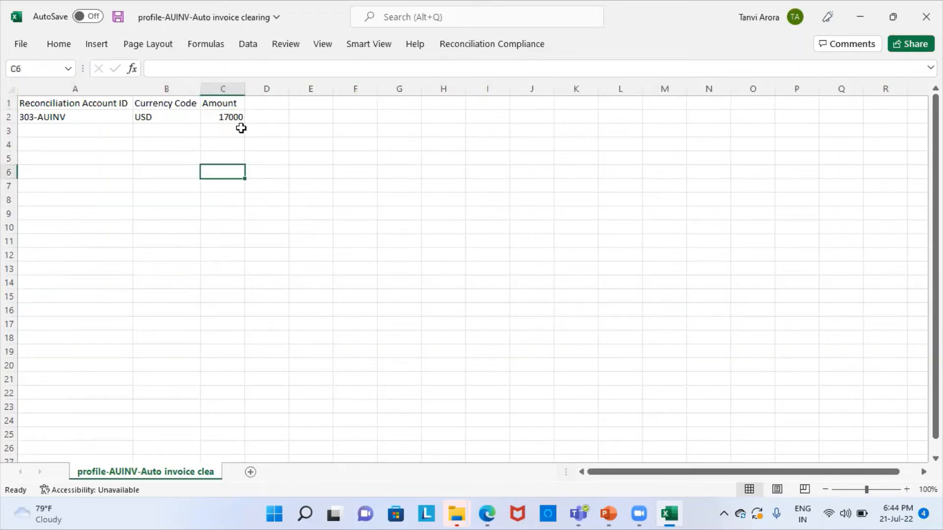
click(240, 130)
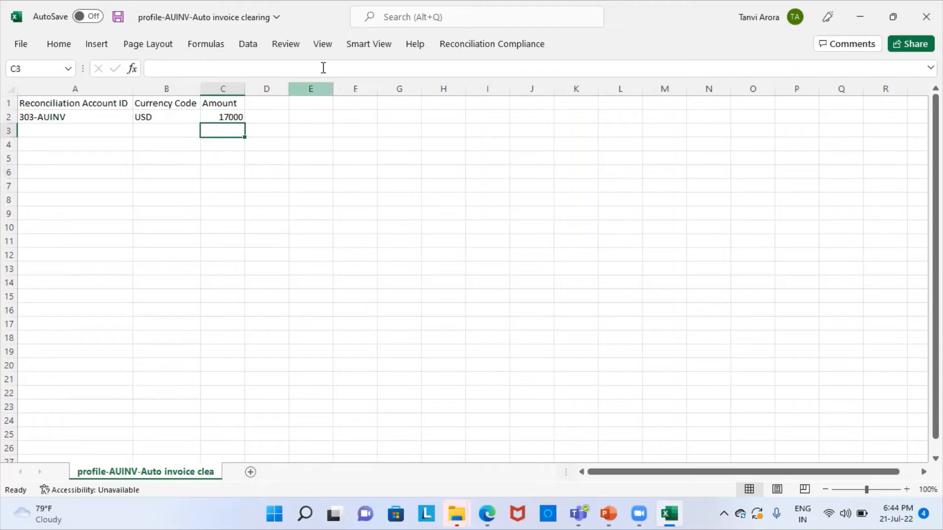
- Switch back to the browser, check the data load results of the December 2021 import, and close the import dialog
click(487, 514)
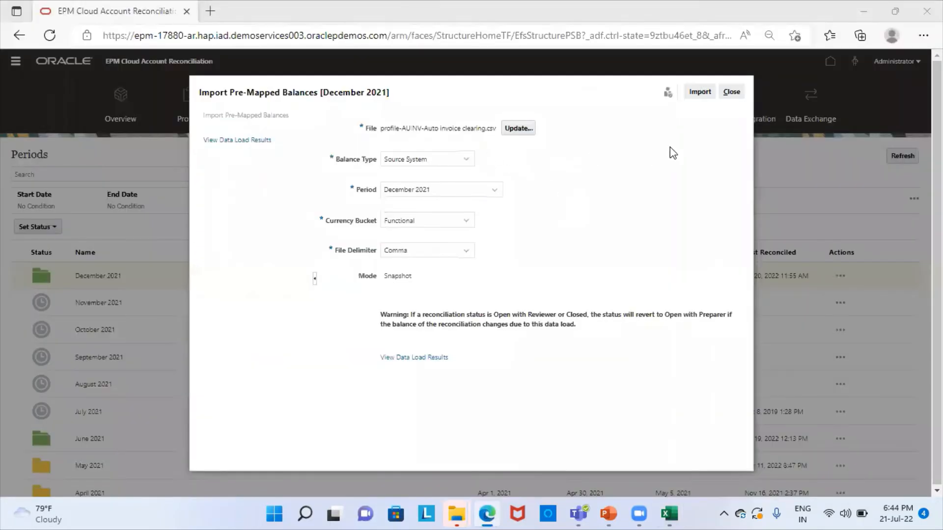
click(243, 141)
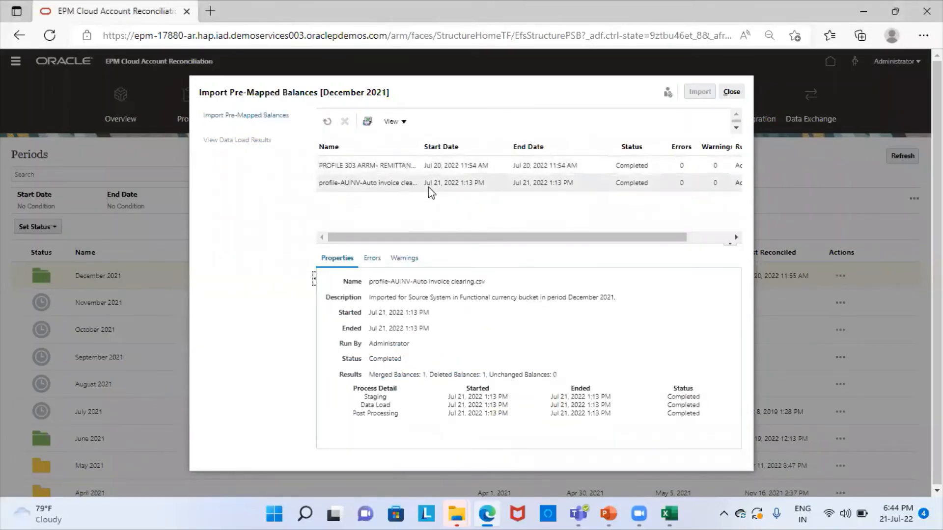
click(731, 91)
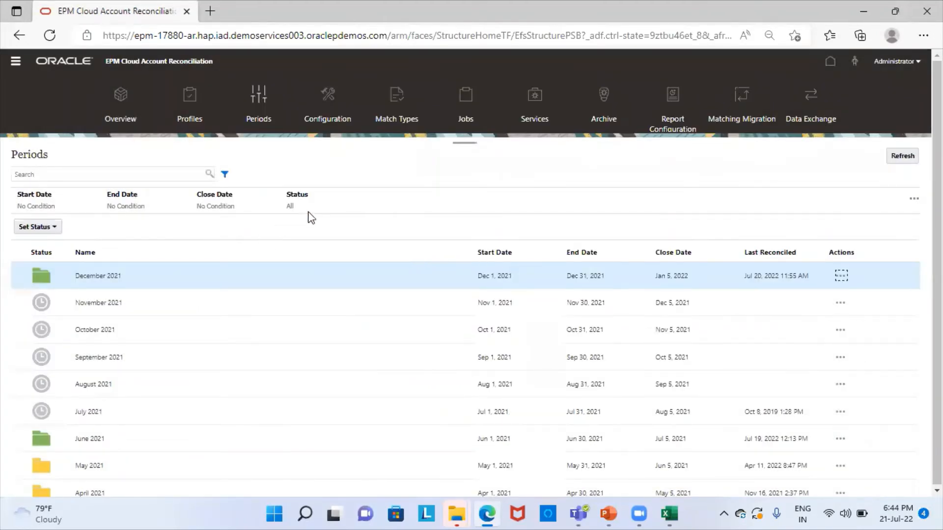
- Go to the reconciliation profiles and search them for 303-auinv
click(193, 110)
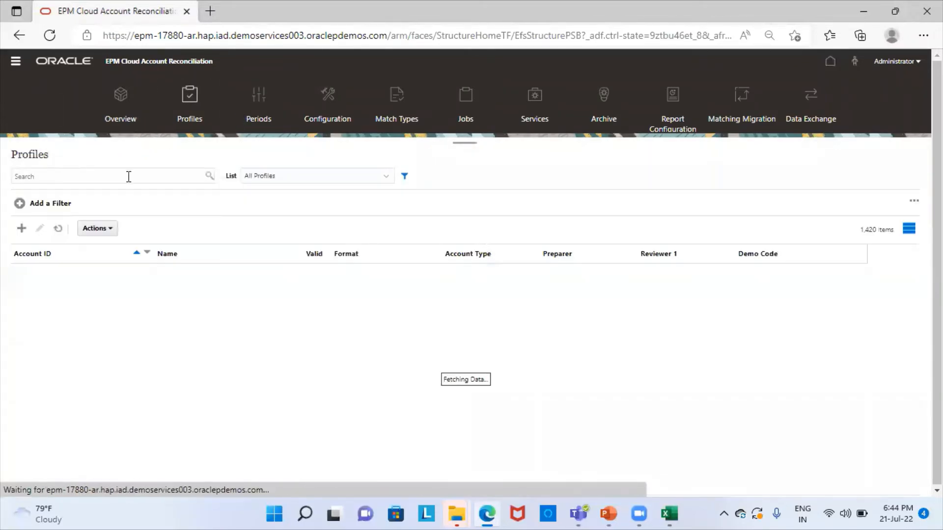
click(129, 176)
text(303-)
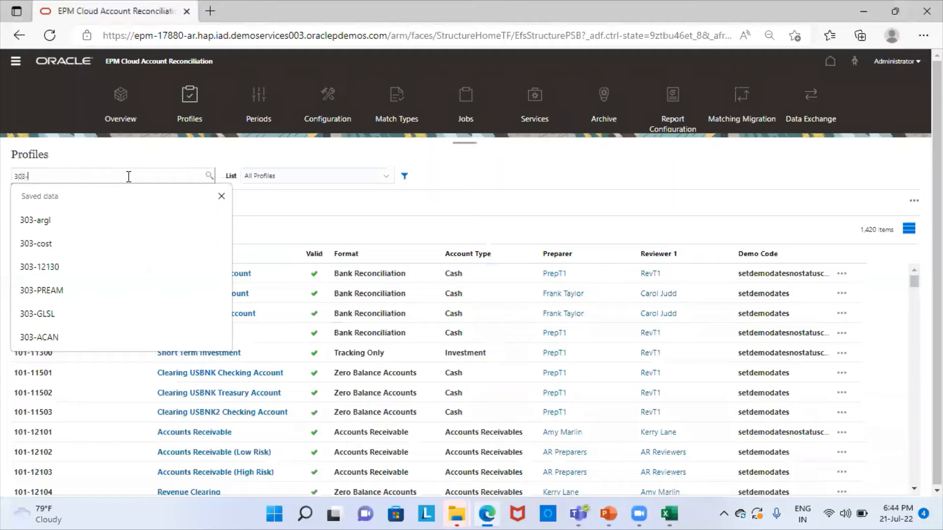
text(auinv)
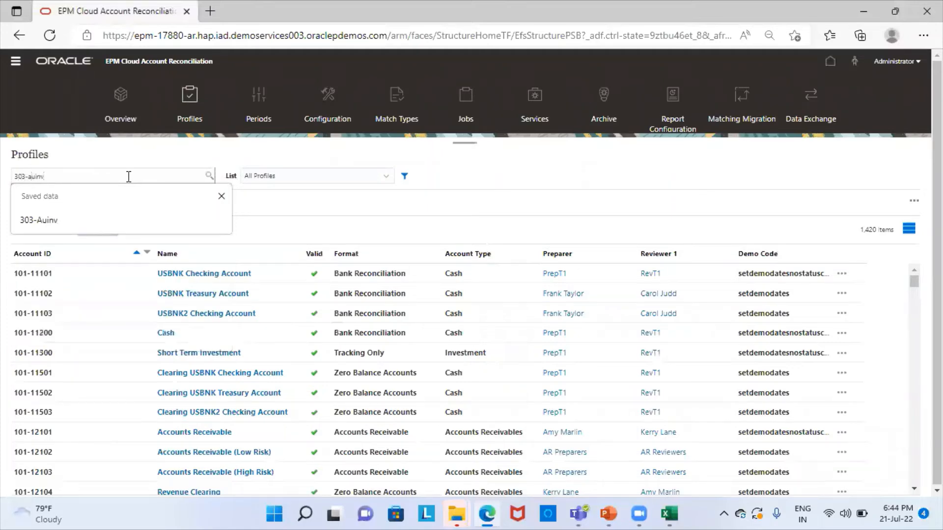
key(Return)
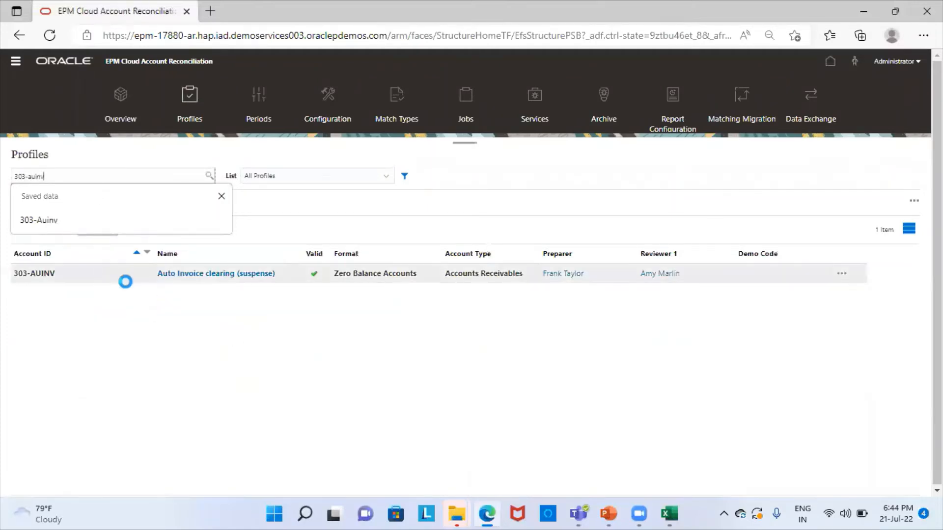
- Create the December 2021 reconciliation from the Auto Invoice clearing (suspense) profile and close the creation results and dialog
click(115, 277)
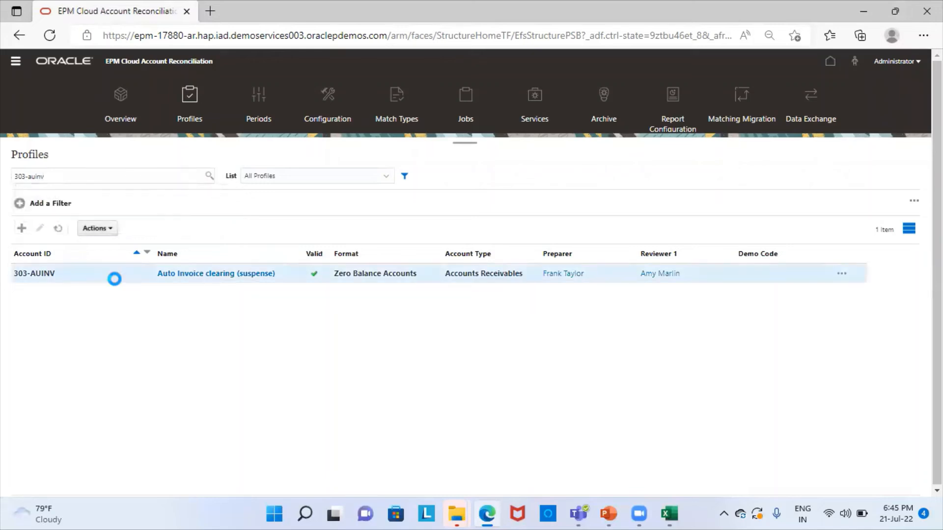
click(113, 230)
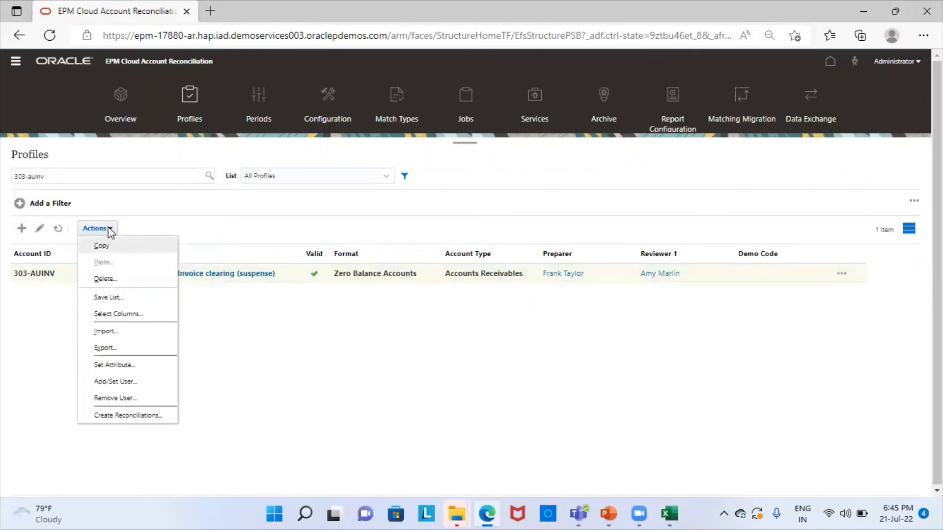
click(121, 416)
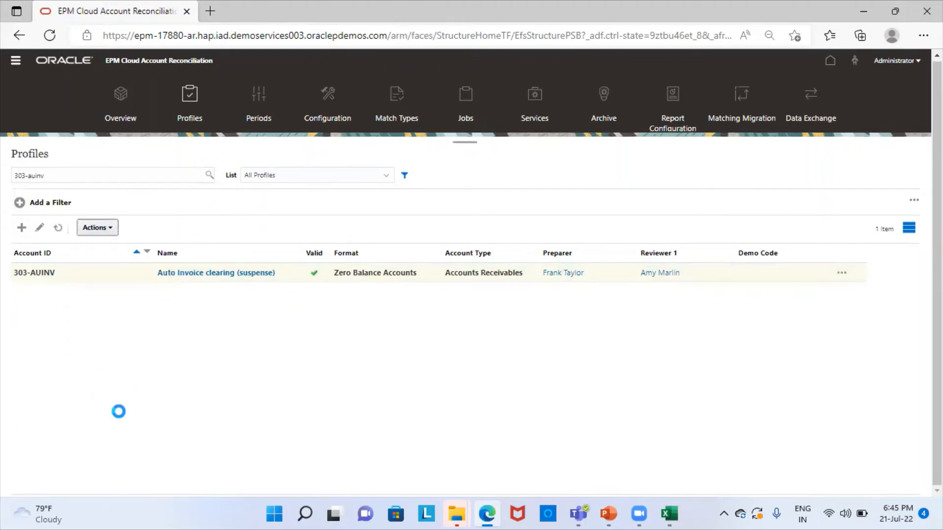
click(444, 284)
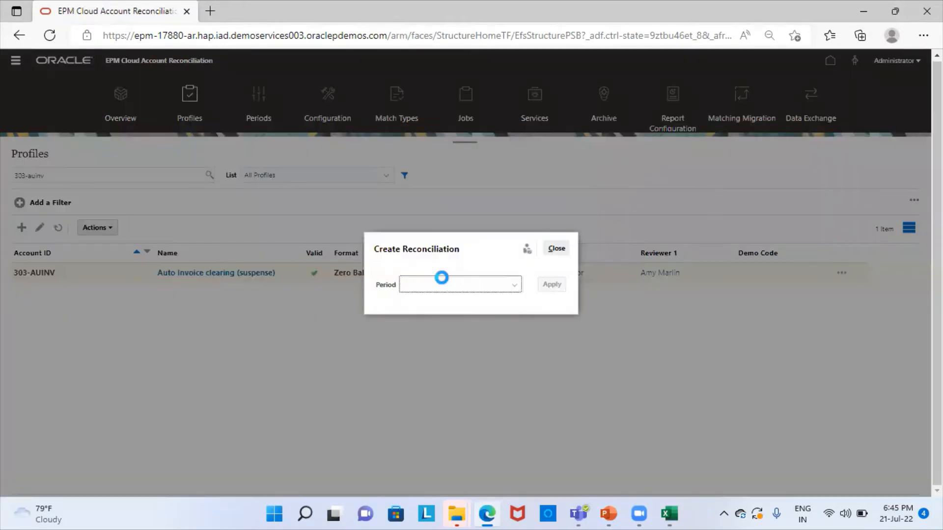
click(422, 319)
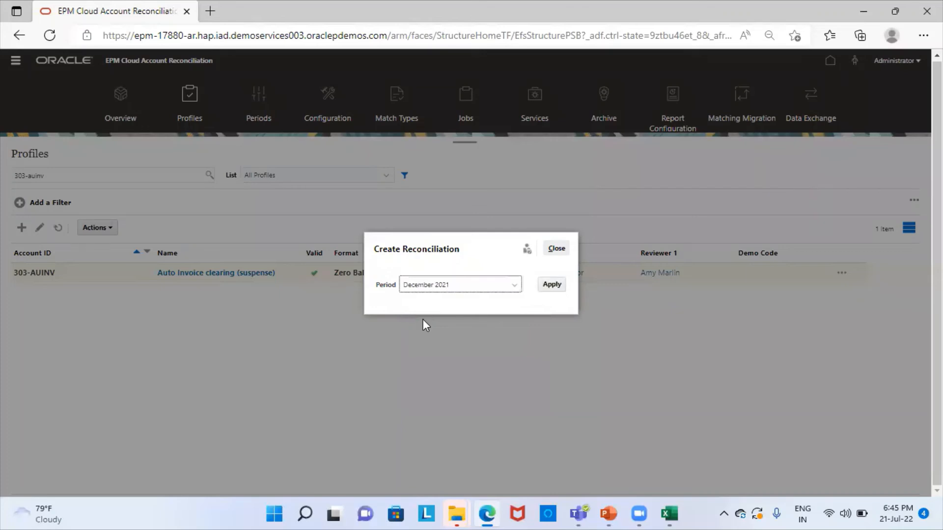
click(560, 285)
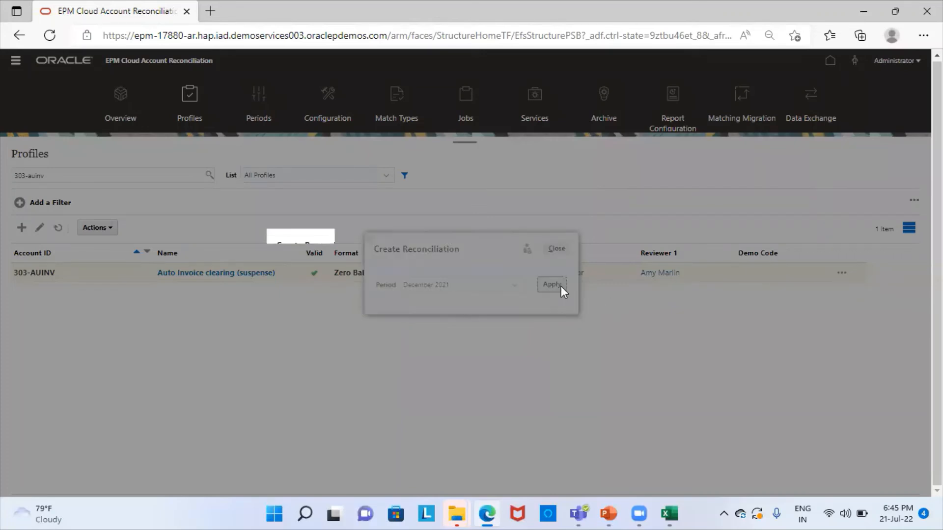
click(618, 248)
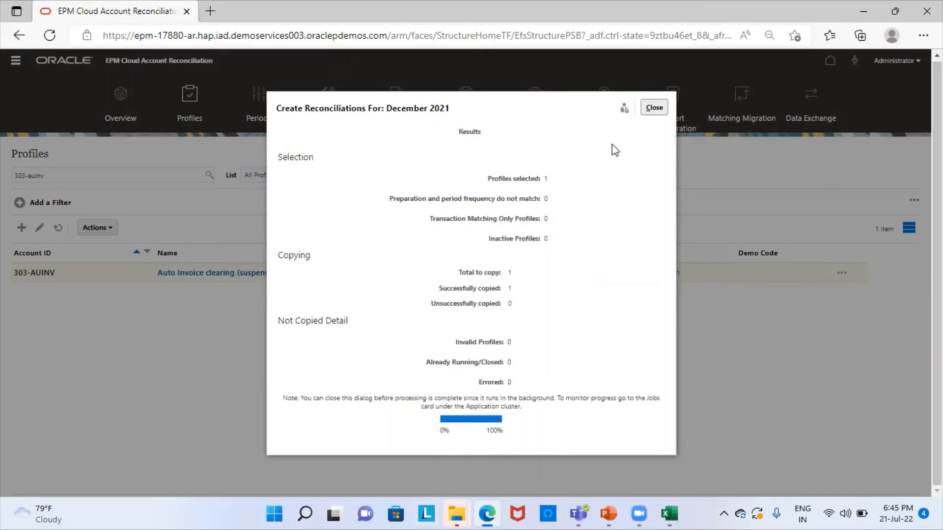
click(649, 107)
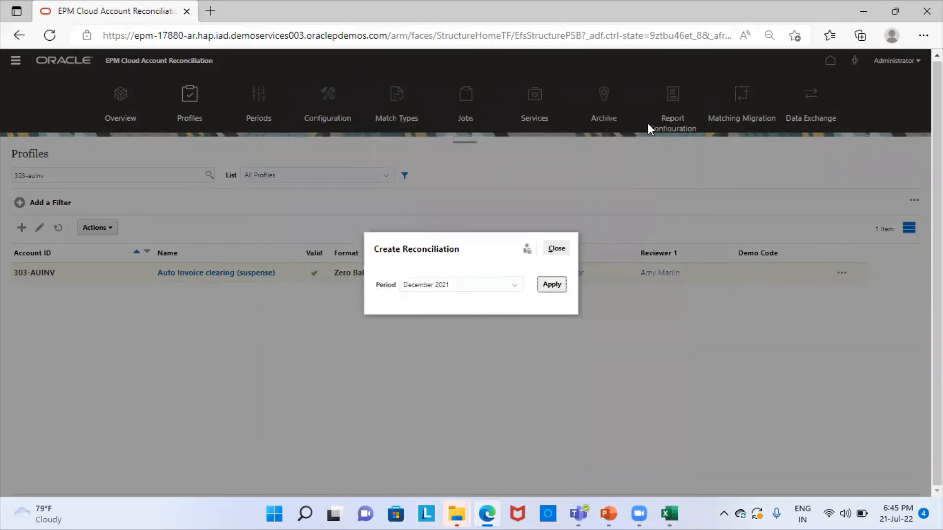
click(557, 250)
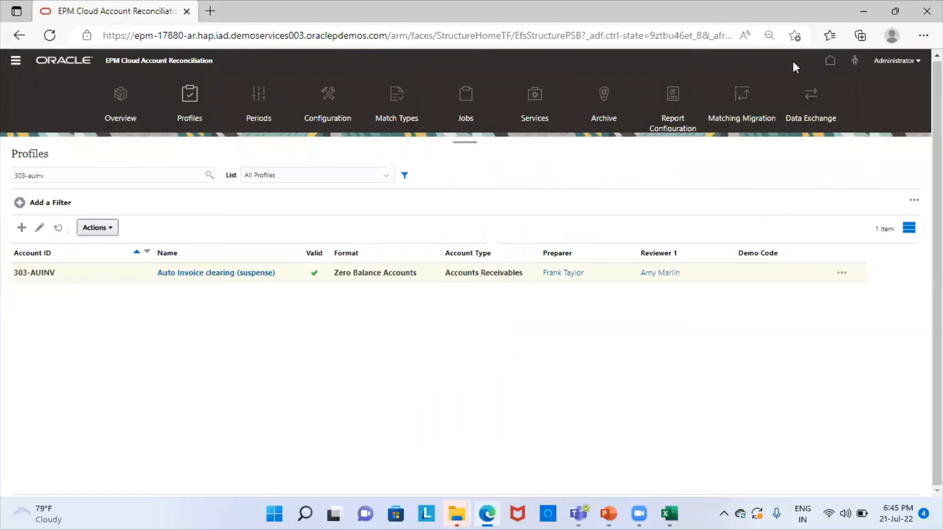
- Return to the home page, go to the reconciliations list and search it for 303-Auinv
click(829, 60)
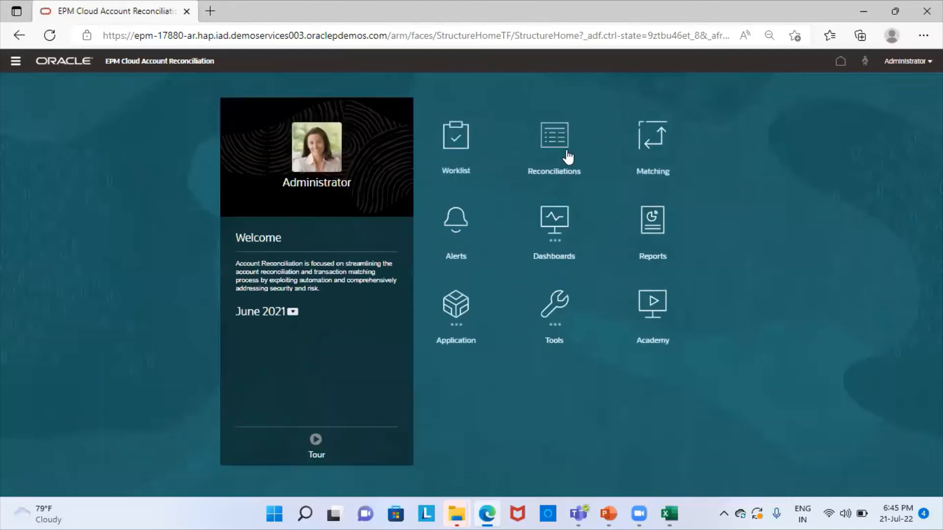
click(560, 156)
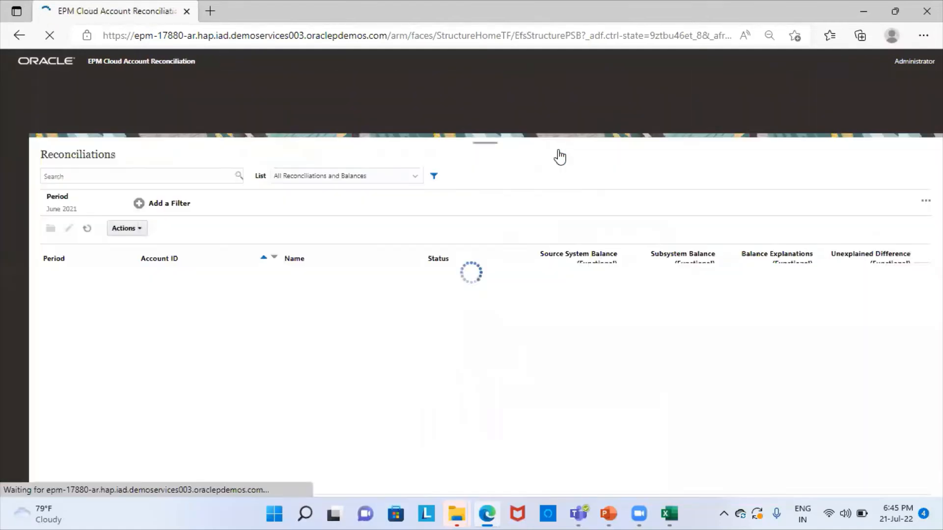
click(79, 177)
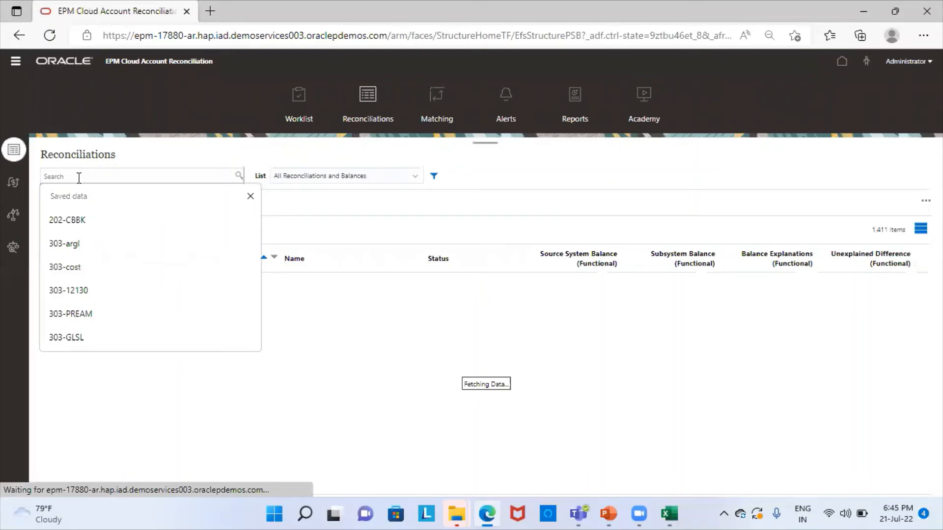
text(303)
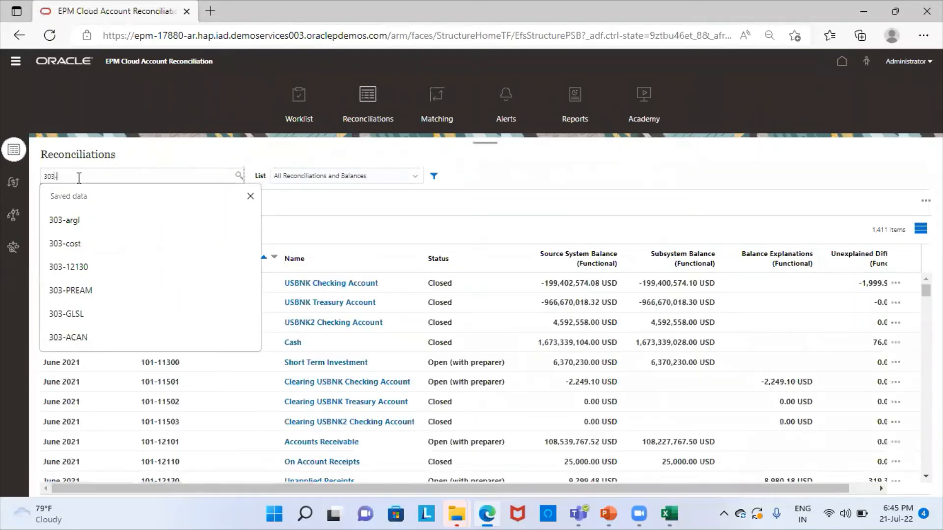
text(-auinv)
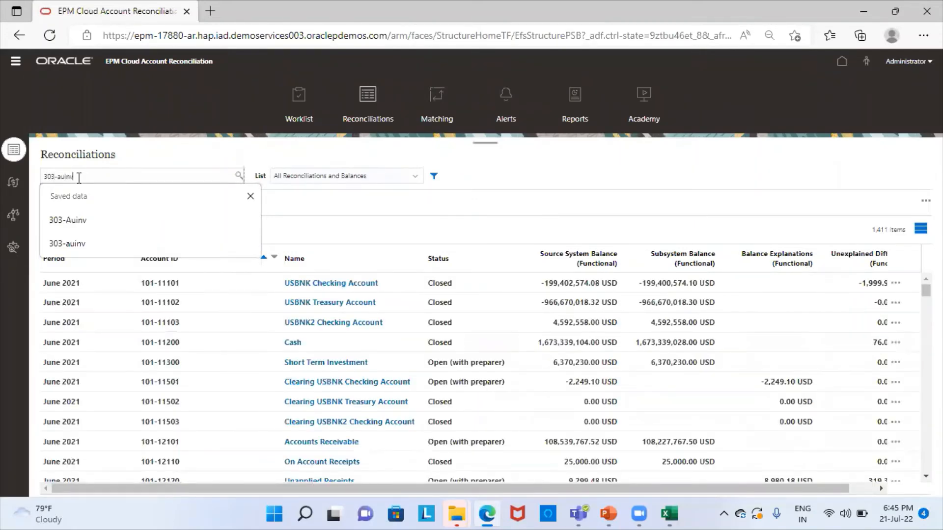
key(Return)
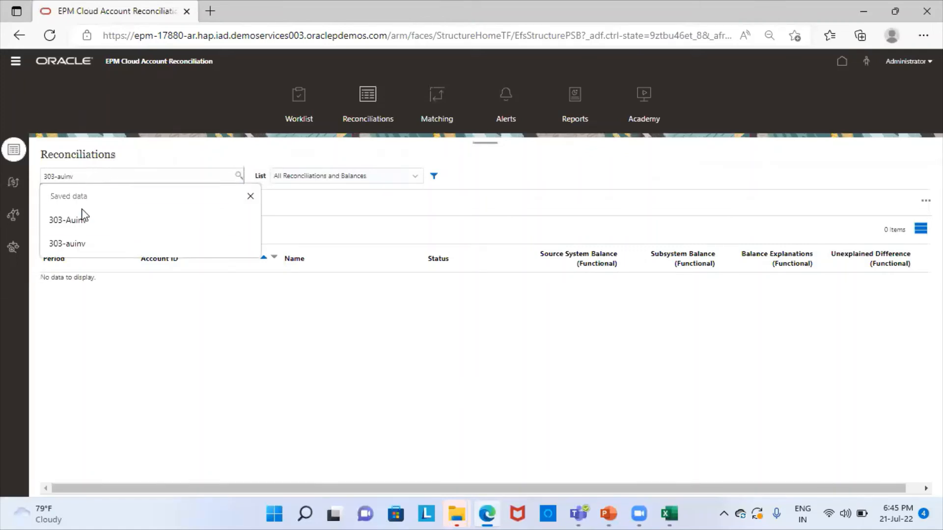
click(74, 221)
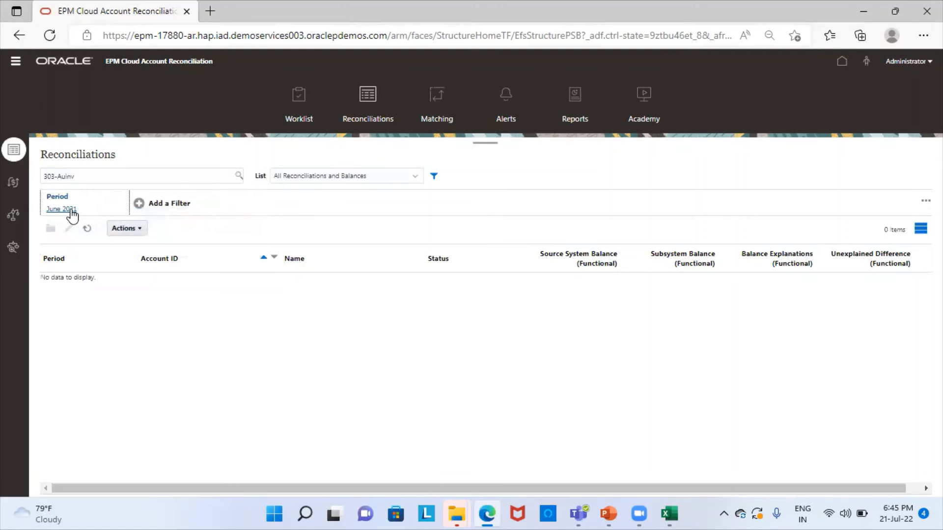
- Change the reconciliations list's Period filter to December 2021 only, removing June 2021
click(72, 214)
click(186, 248)
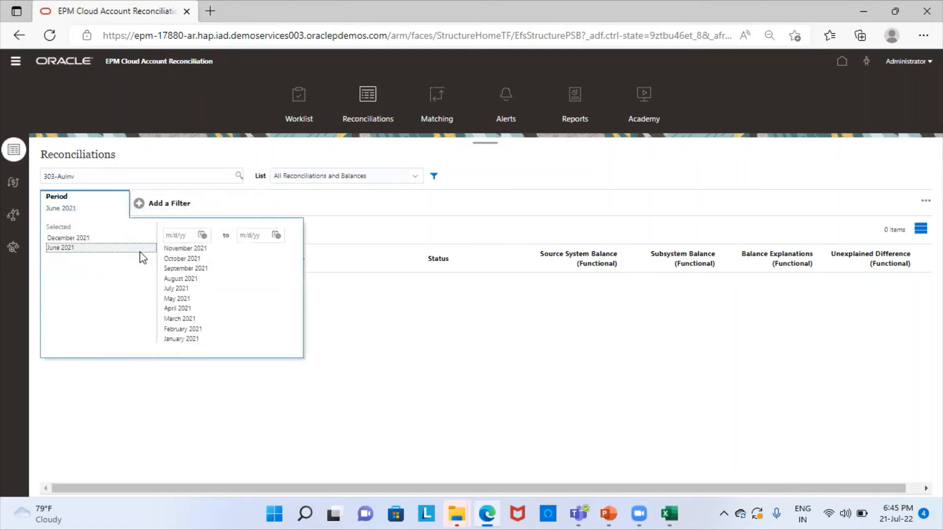
click(100, 238)
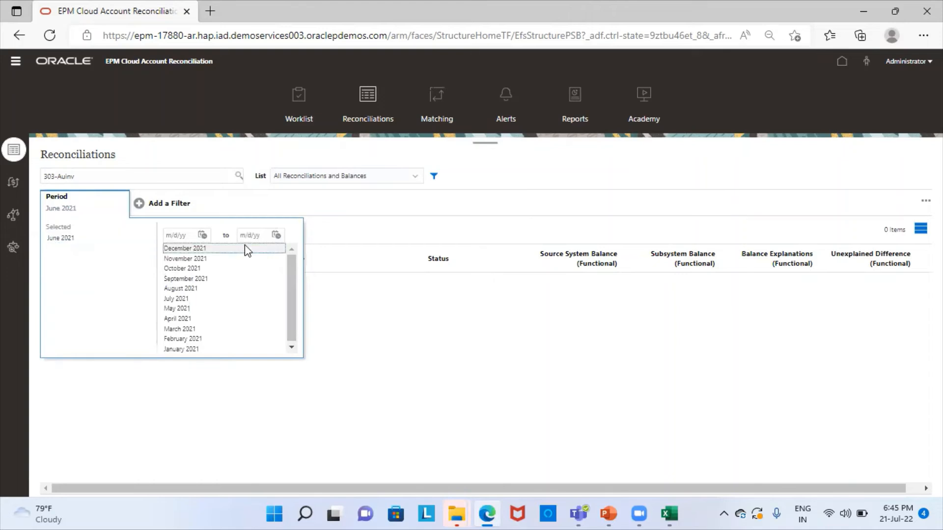
click(96, 239)
click(193, 250)
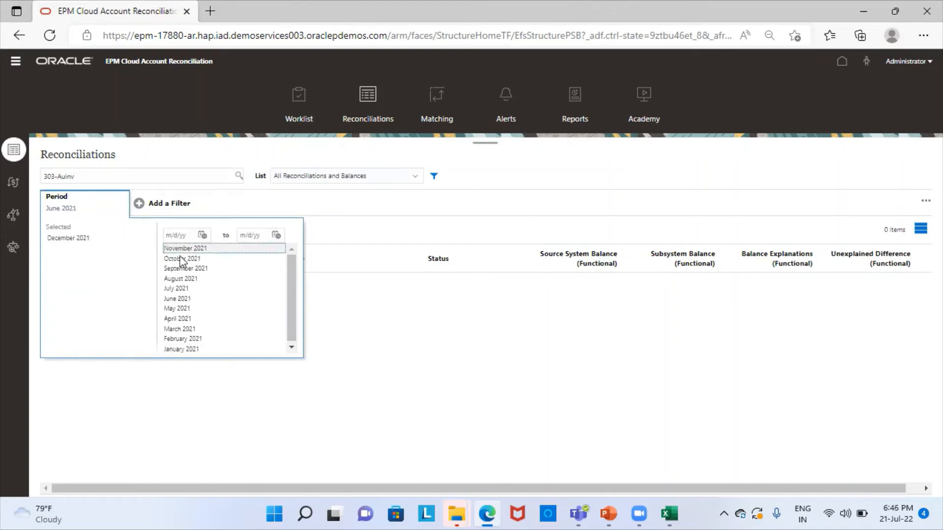
key(Return)
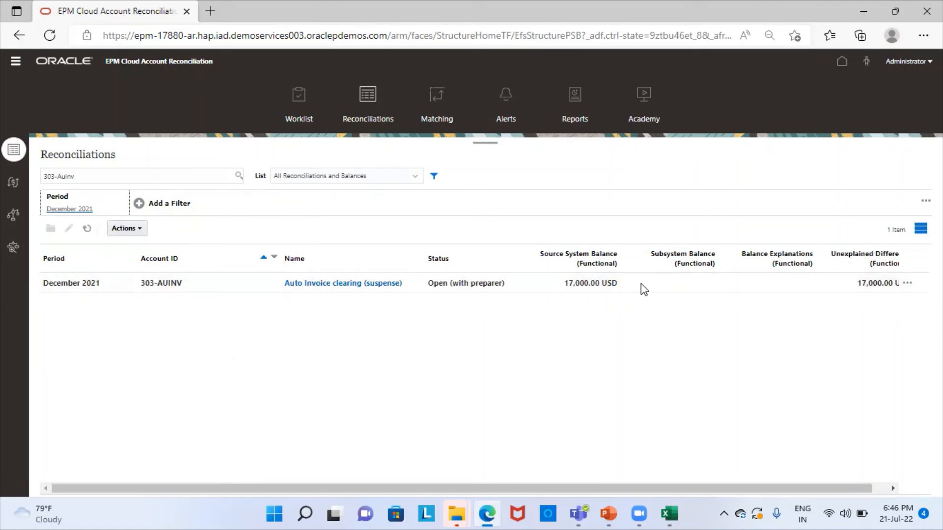
- Open the Auto Invoice clearing (suspense) reconciliation, check its balance summary and close it
click(348, 288)
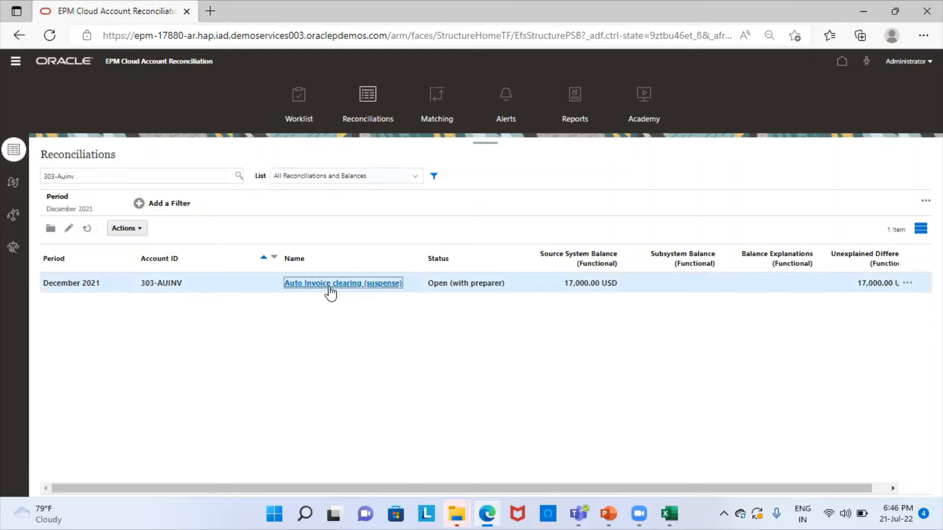
click(327, 292)
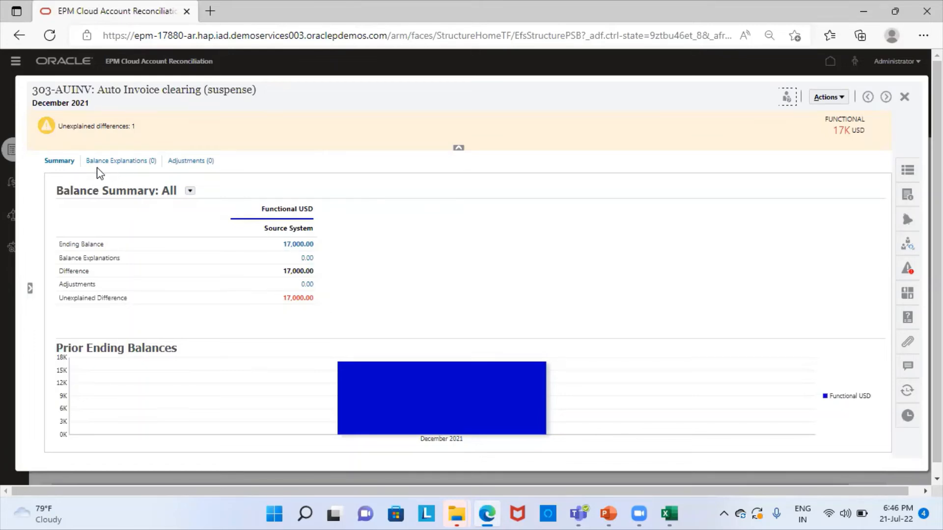
click(903, 97)
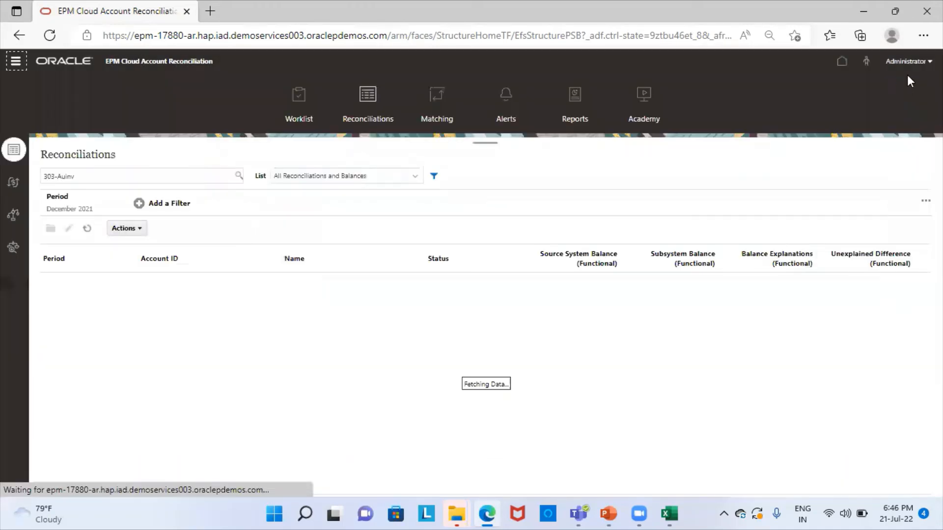
- Sign out of the administrator account and sign in as the preparer with the saved login details
click(908, 62)
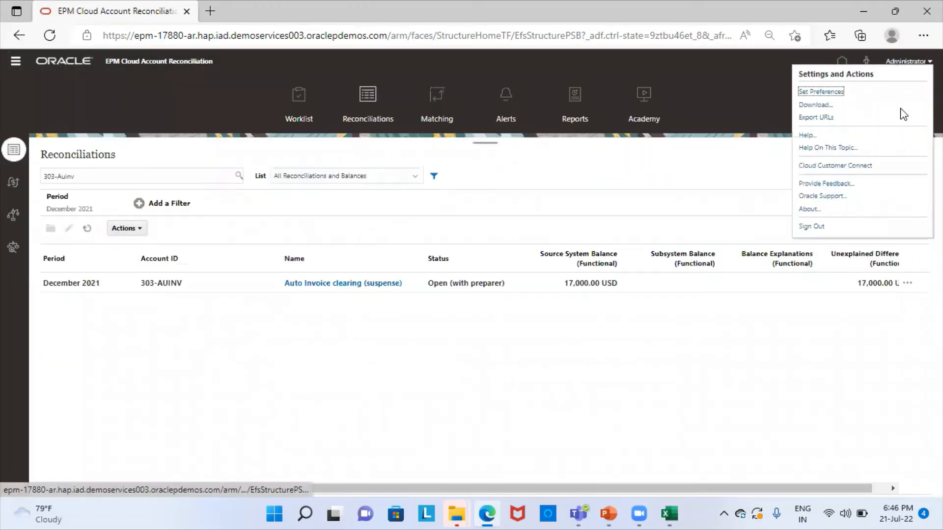
click(808, 226)
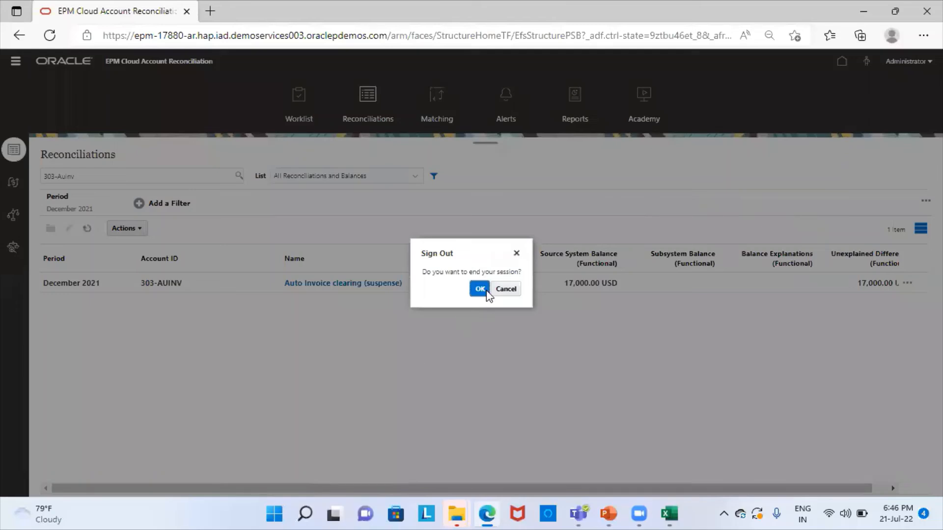
click(480, 288)
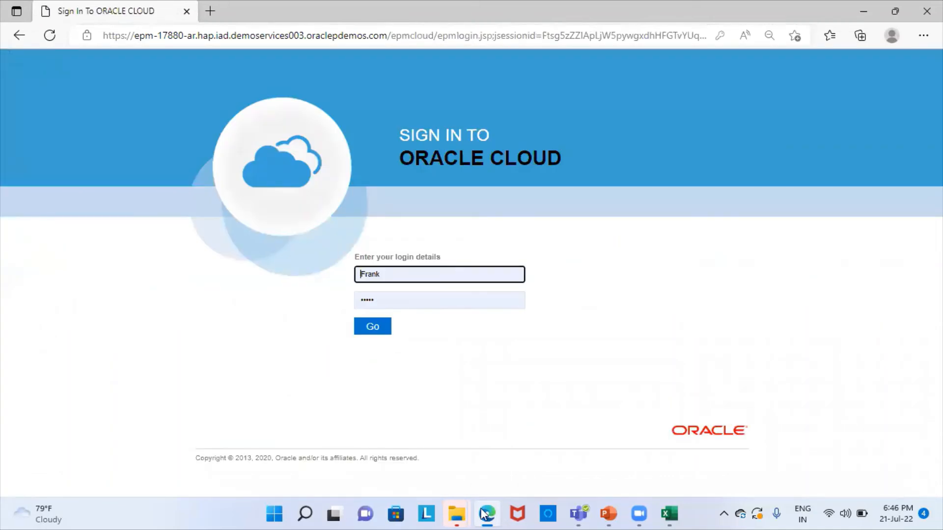
key(Return)
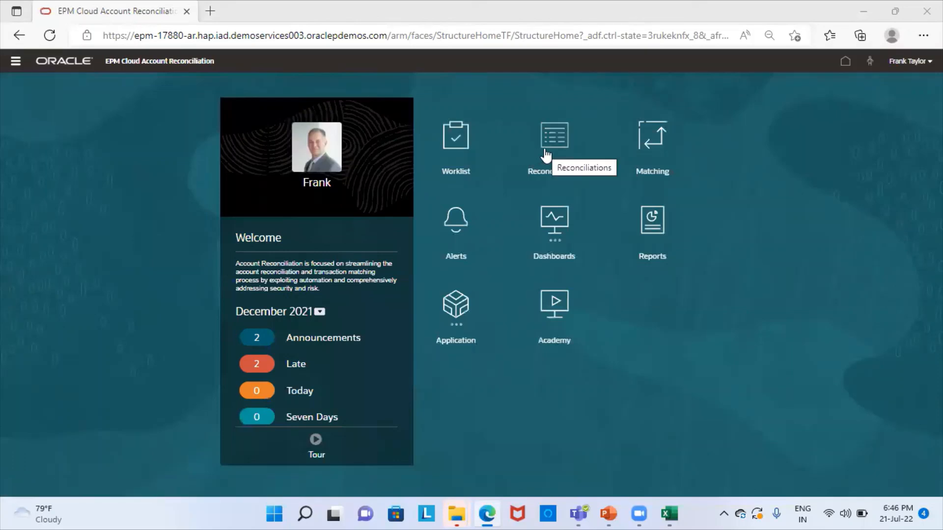
- Open the December 2021 Auto Invoice clearing (suspense) reconciliation from the reconciliations list and go to its balance explanations
click(564, 154)
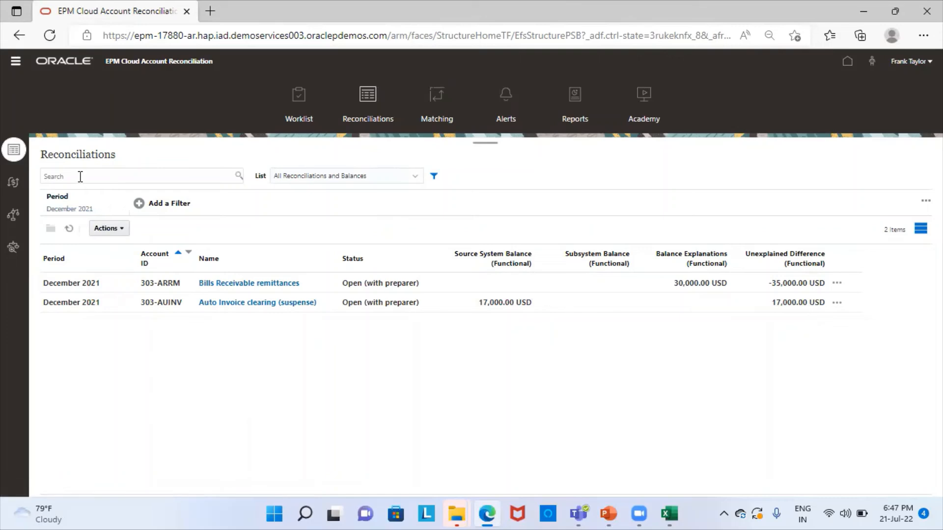
click(299, 303)
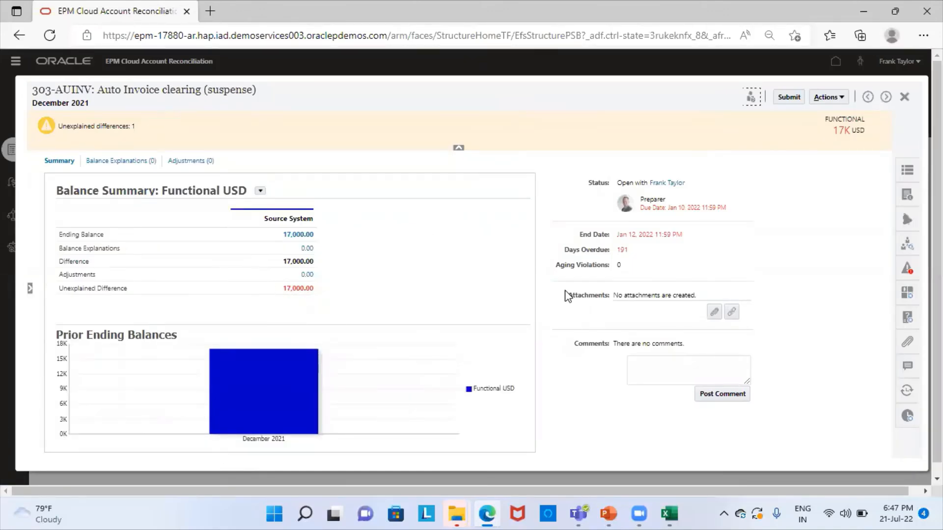
click(110, 156)
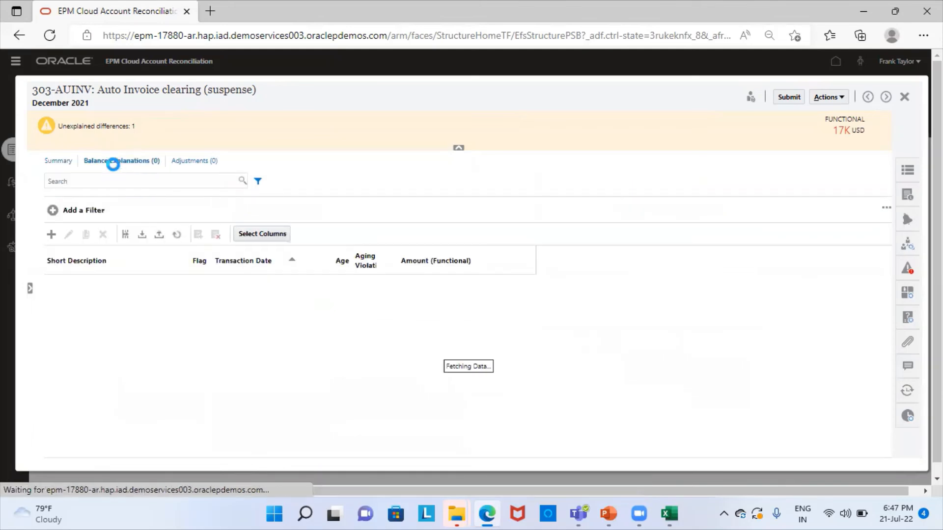
- Add a balance explanation with the short description "Balance Exp Demo" and an amount of 17,000 USD, and save it
click(53, 234)
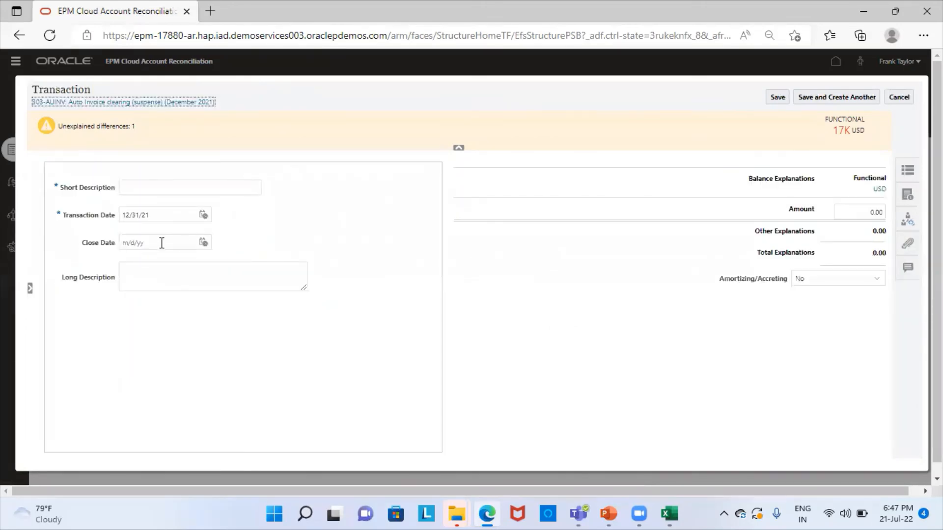
click(155, 186)
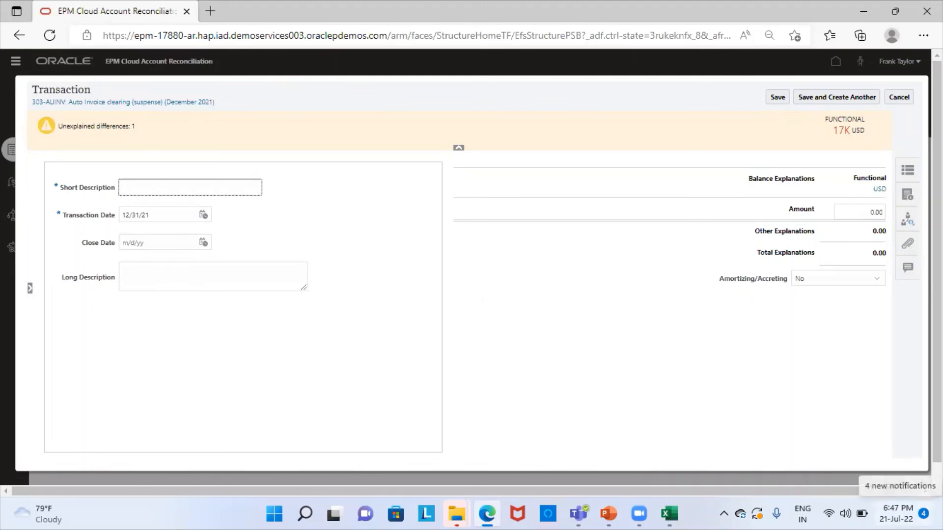
text(ce )
text(B)
text(xp D)
text(emo)
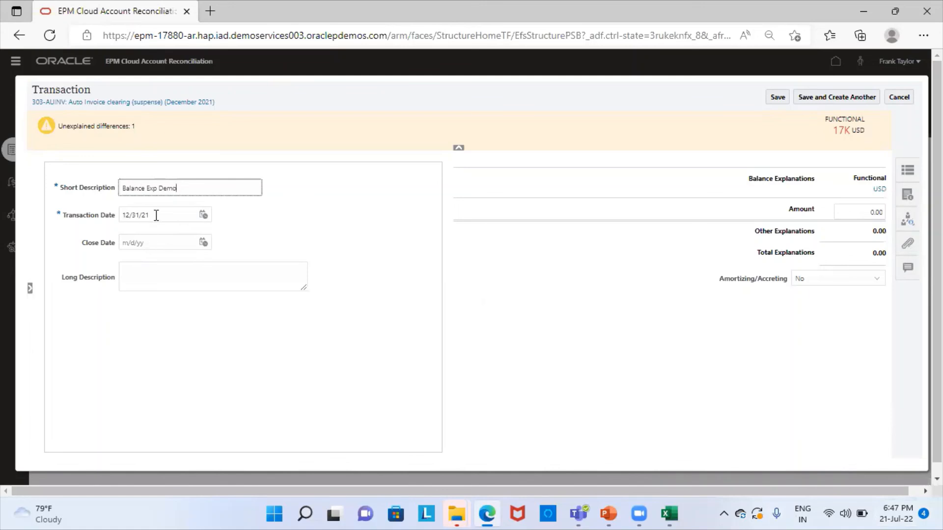
click(876, 210)
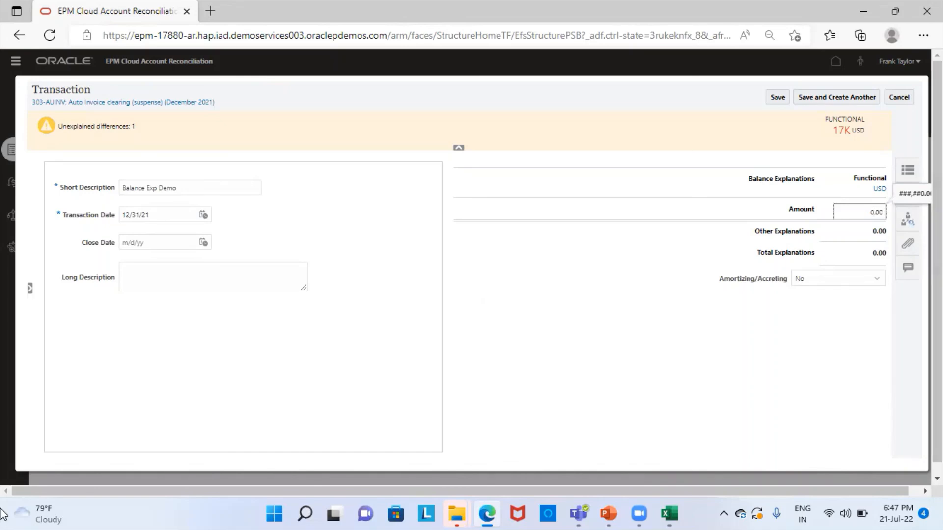
text(17000)
click(584, 421)
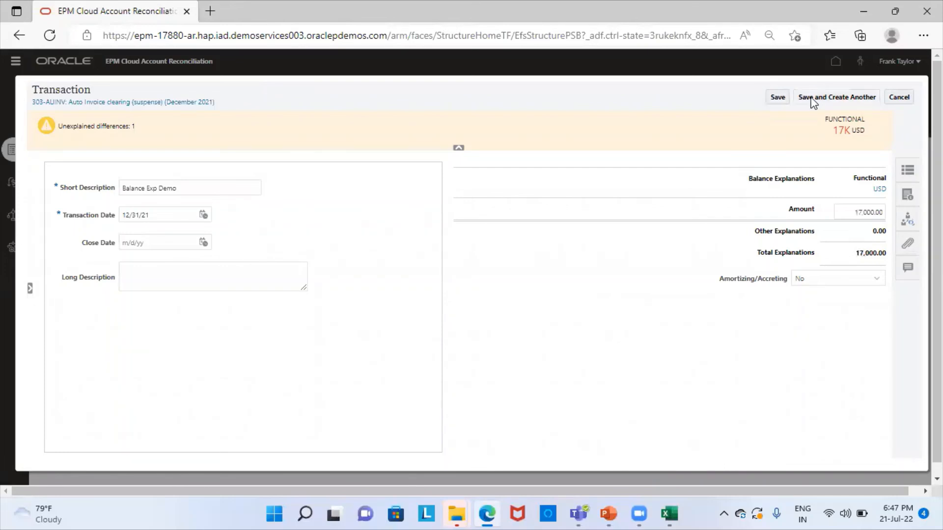
click(776, 98)
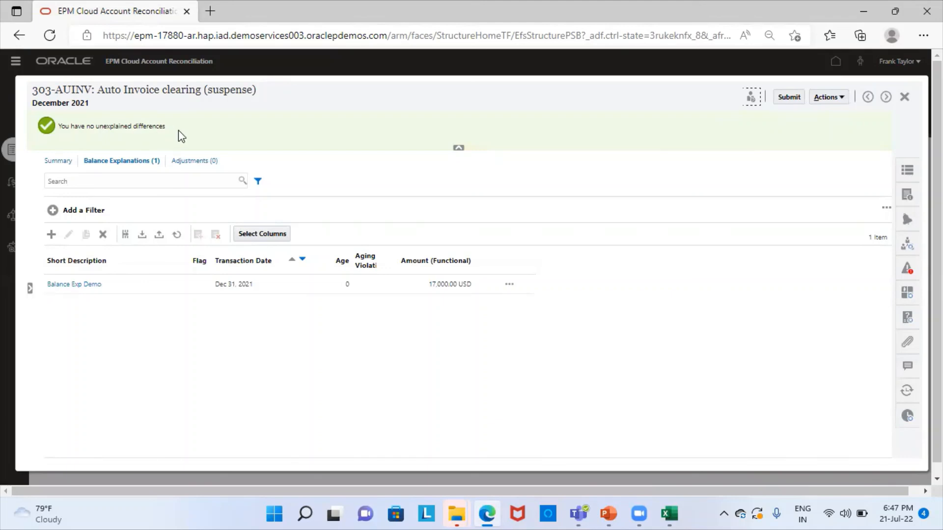
- Submit the Auto Invoice clearing (suspense) reconciliation as preparer and close it
click(786, 94)
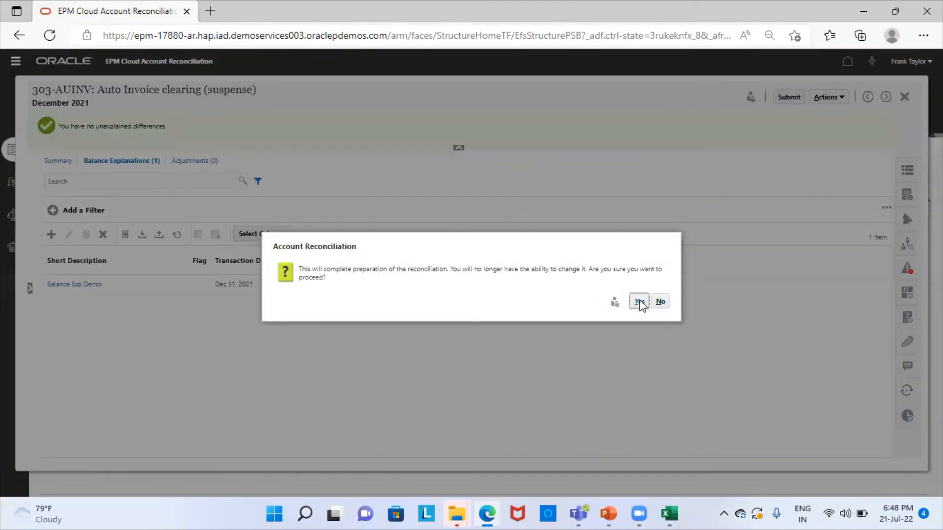
click(639, 302)
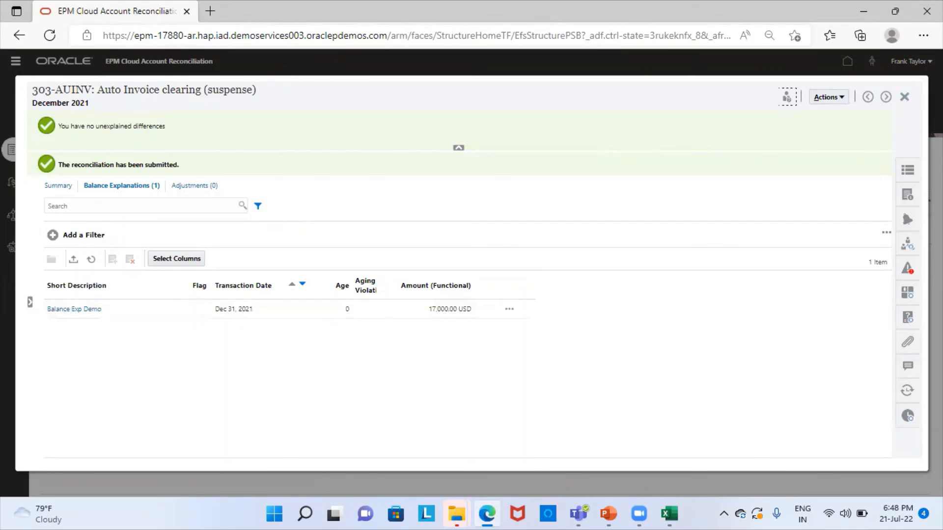
click(904, 97)
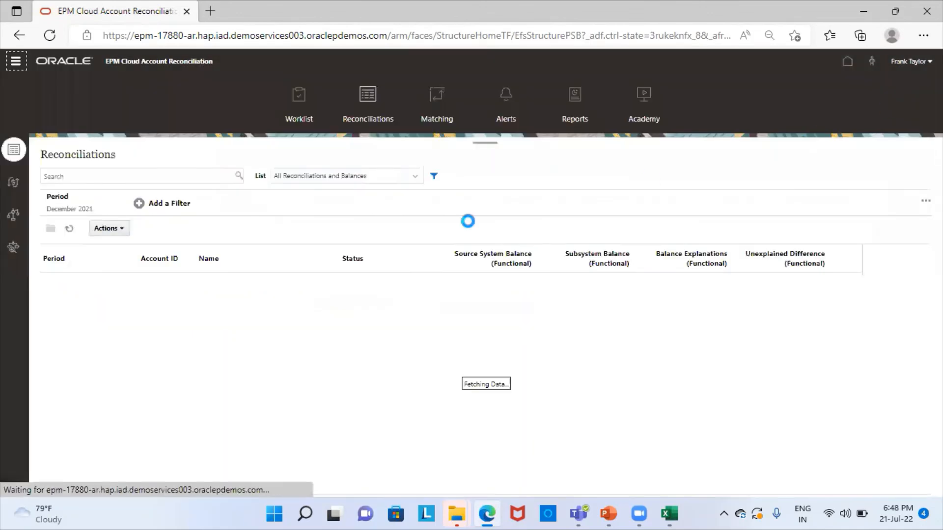